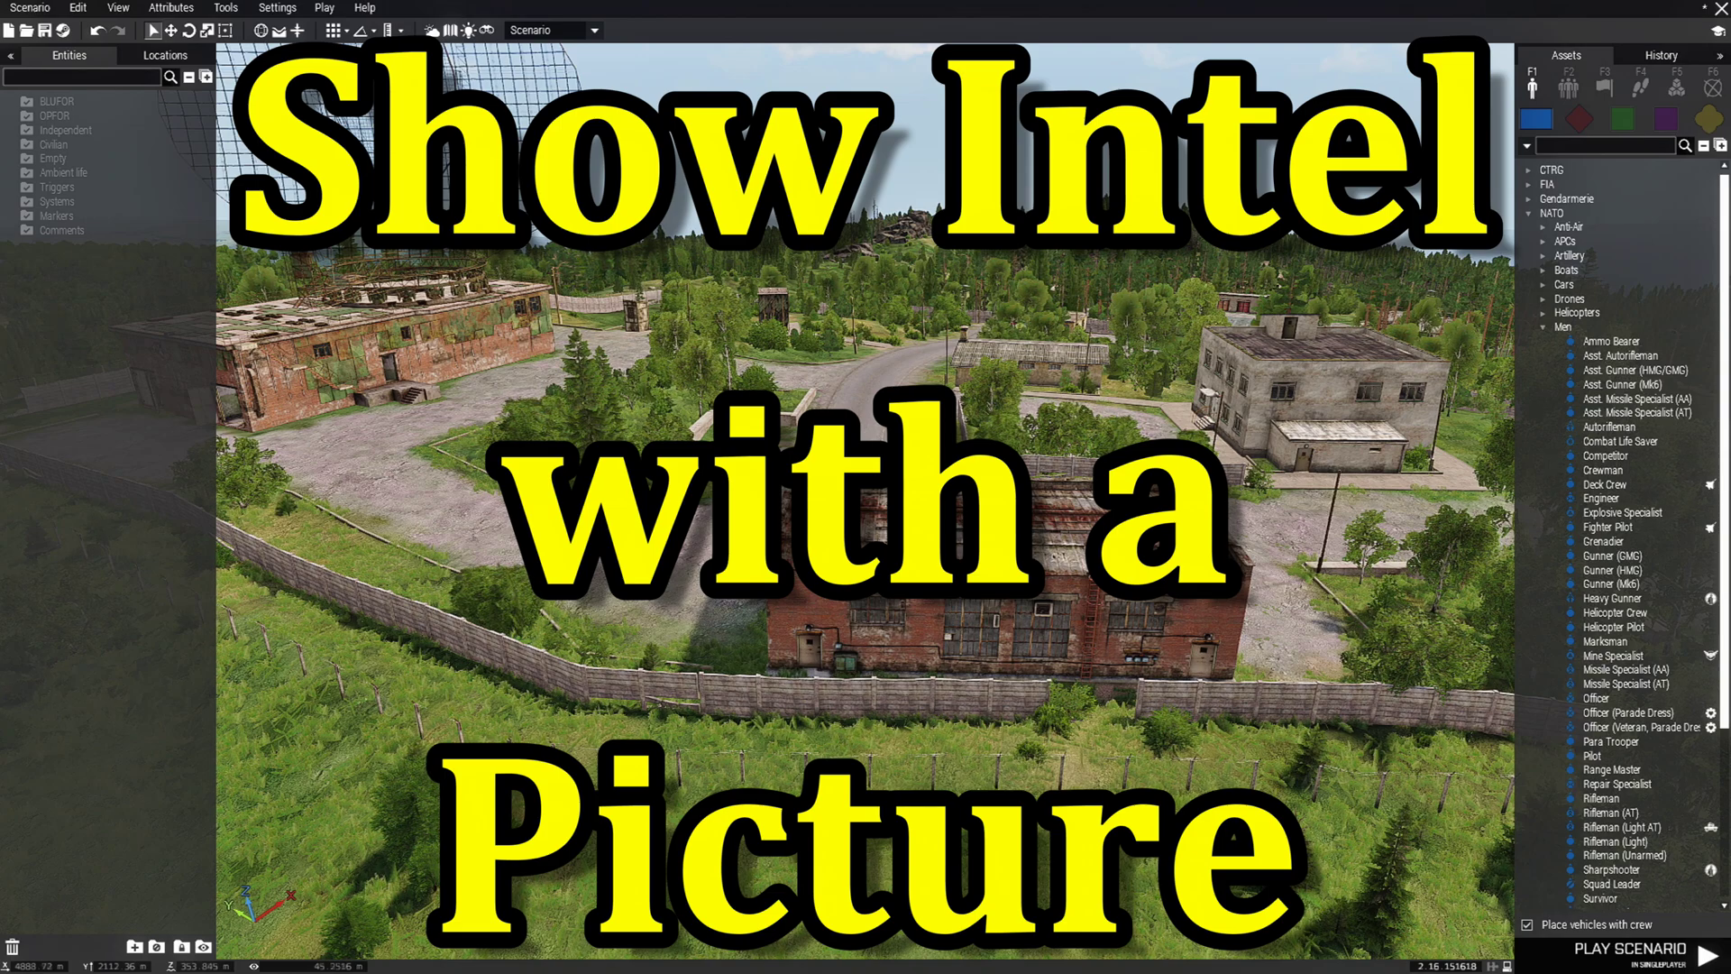
{"action": "key", "text": "q"}
{"action": "right_click_drag", "start_coordinate": [1002, 883], "coordinate": [1019, 952]}
{"action": "key", "text": "a"}
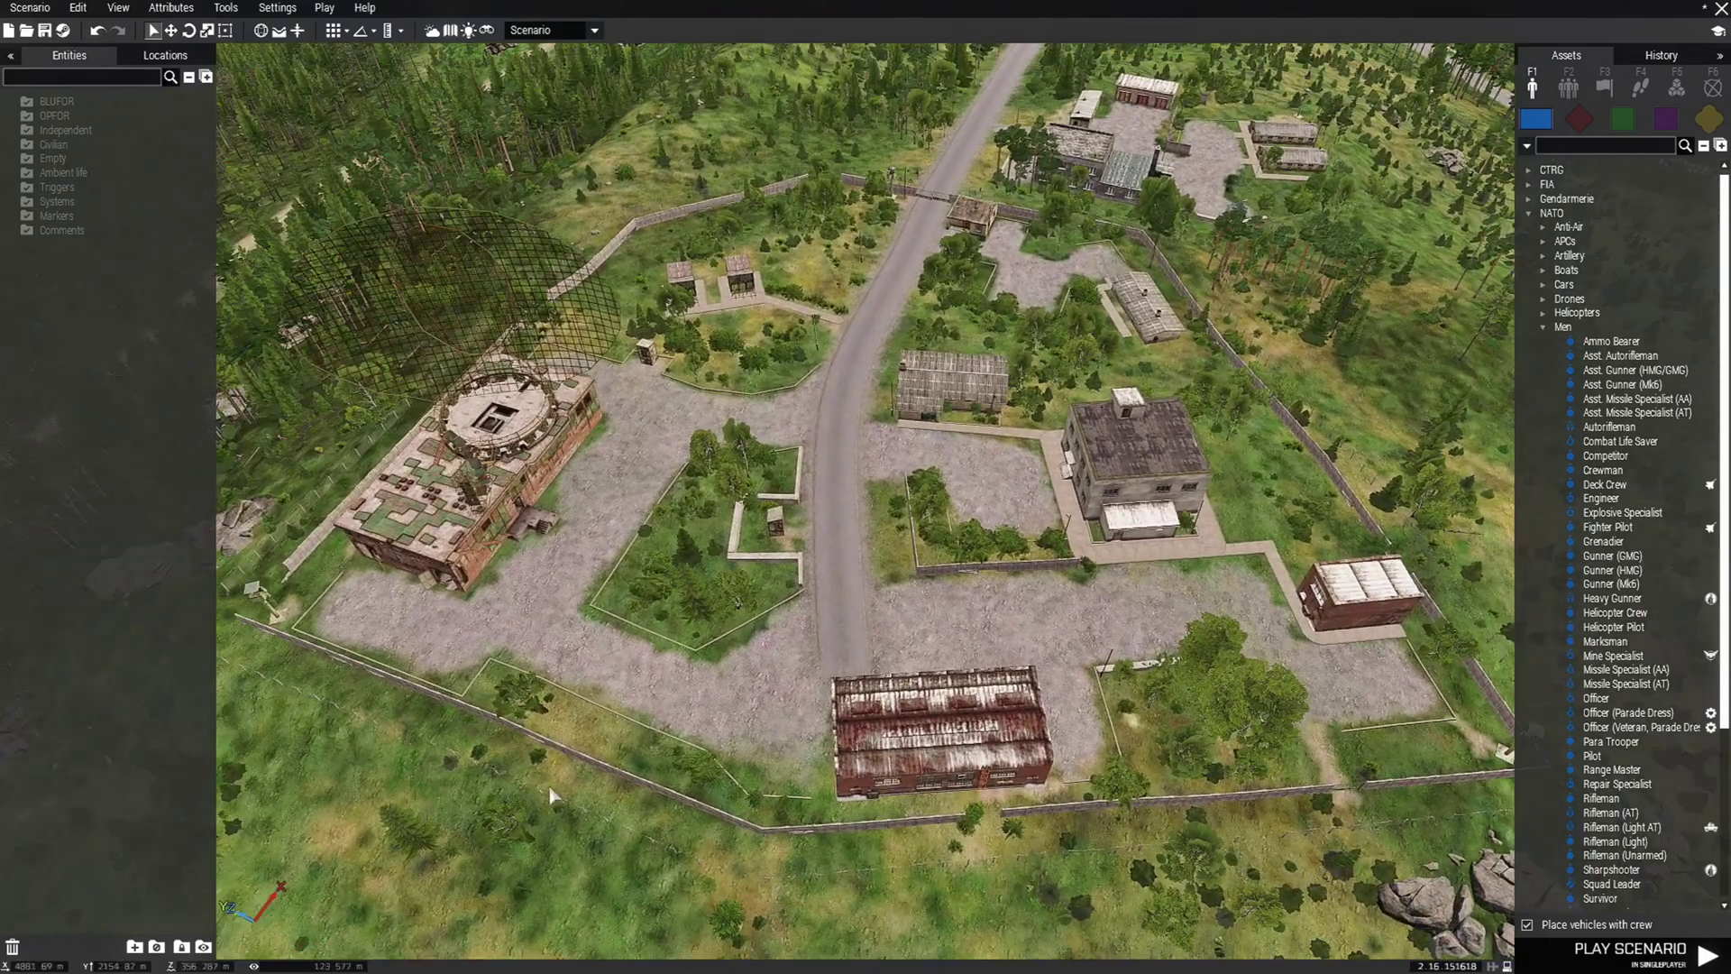
{"action": "key", "text": "w"}
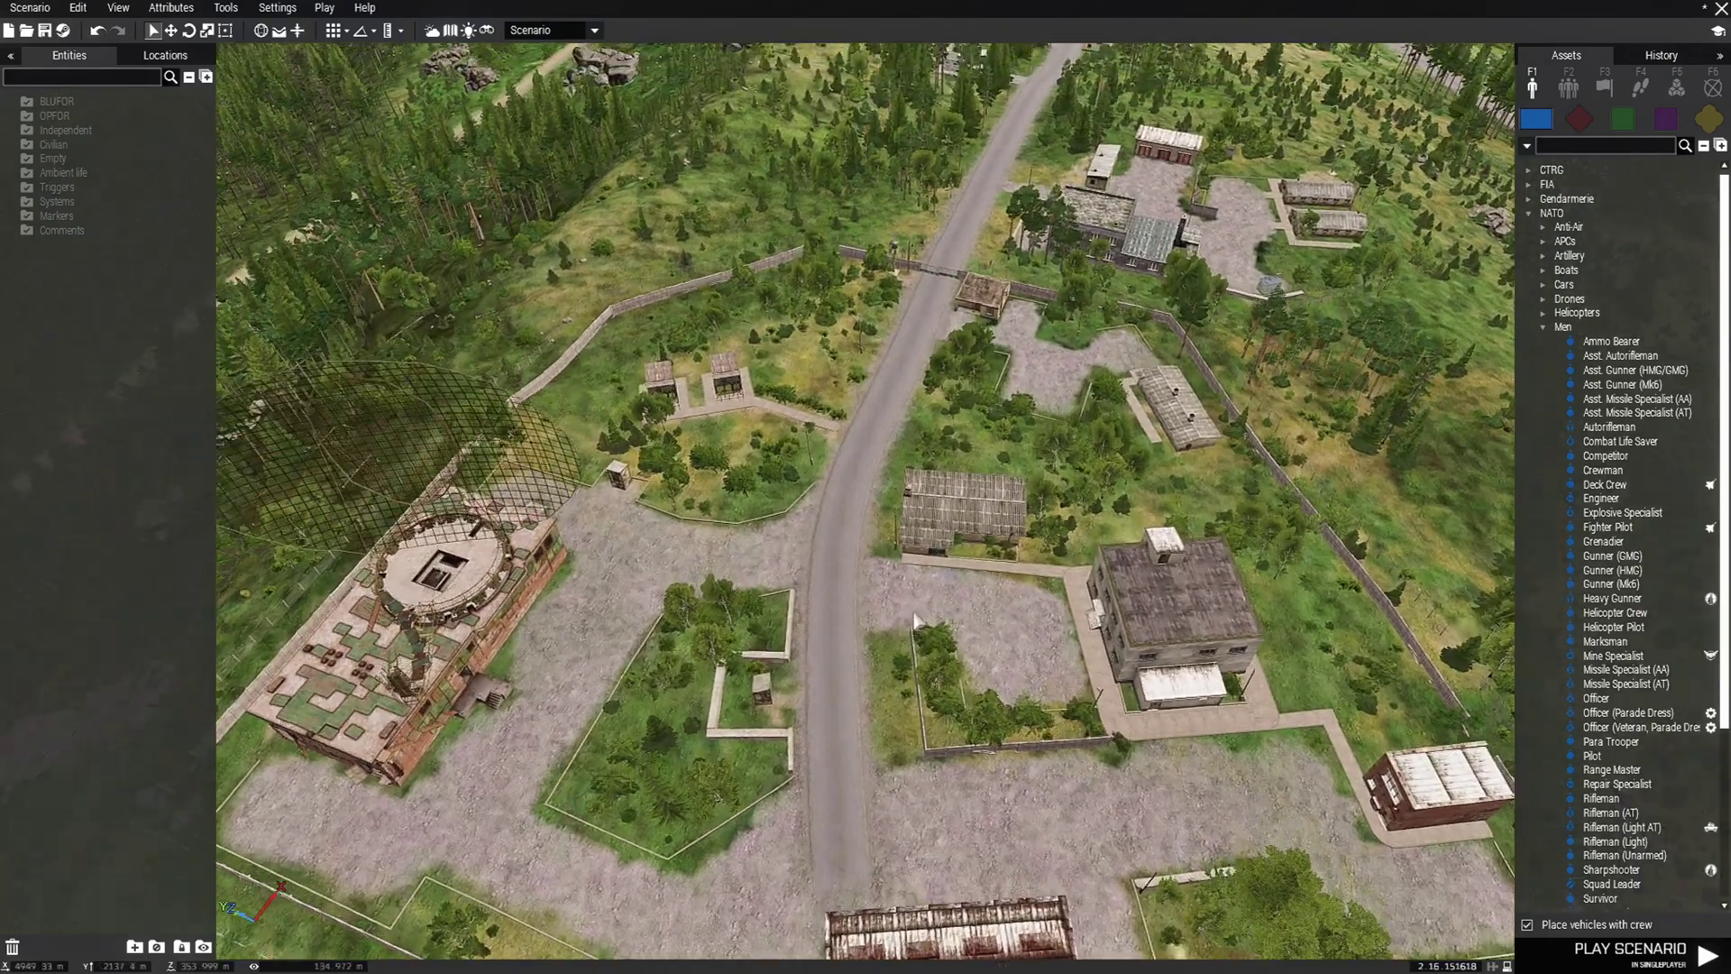
{"action": "scroll", "coordinate": [932, 637], "scroll_direction": "down", "scroll_amount": 2}
{"action": "key", "text": "s"}
{"action": "mouse_move", "coordinate": [931, 653]}
{"action": "right_mouse_down"}
{"action": "mouse_move", "coordinate": [935, 614]}
{"action": "mouse_move", "coordinate": [937, 629]}
{"action": "right_mouse_up"}
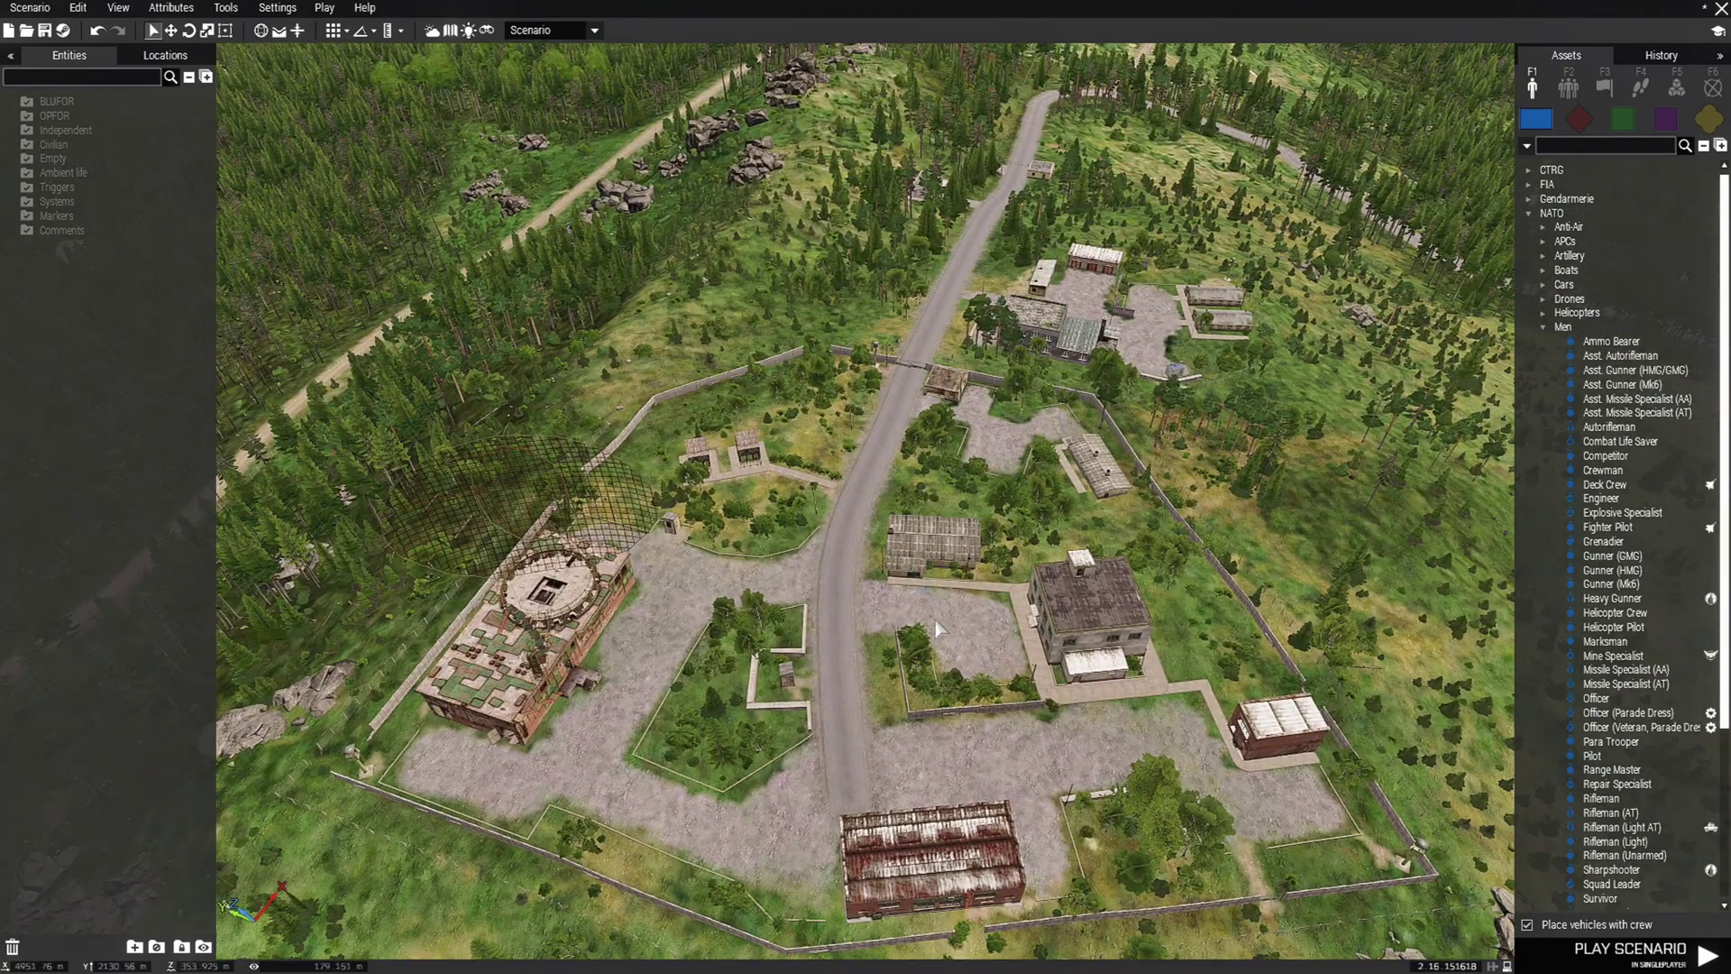
{"action": "key", "text": "s"}
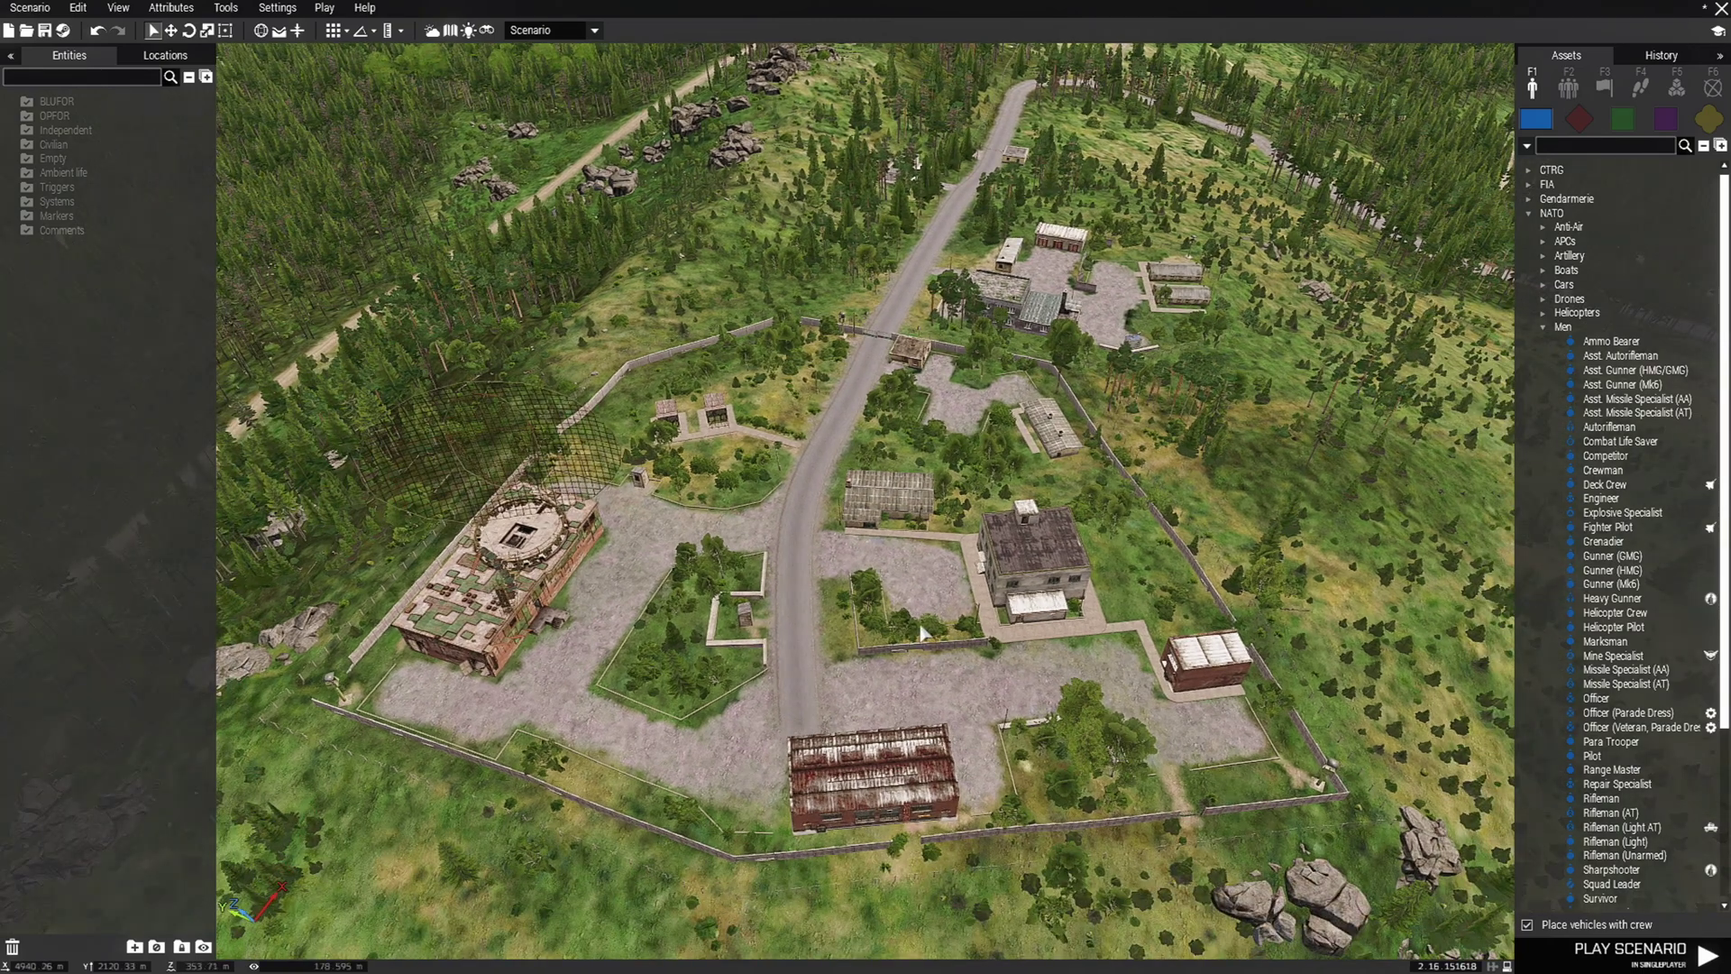
Step: Use the map to relocate the camera to the transmitter tower site on the hilltop southeast of Polana
{"action": "key", "text": "m"}
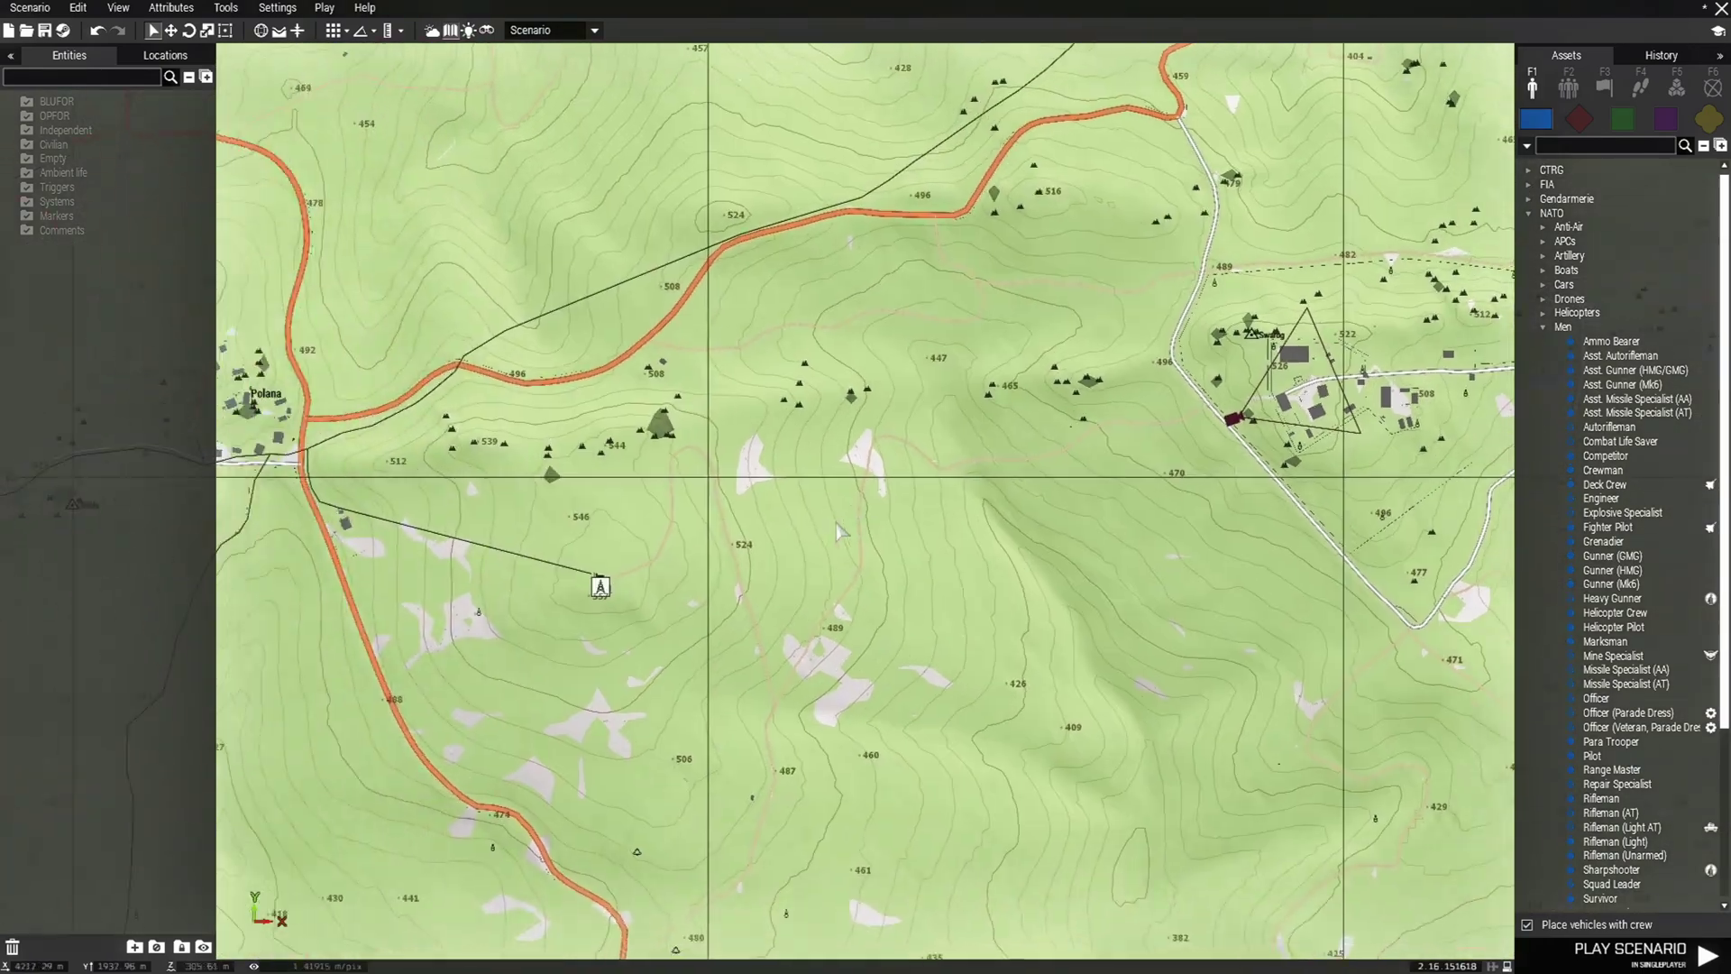
{"action": "right_click_drag", "start_coordinate": [837, 524], "coordinate": [938, 540]}
{"action": "scroll", "coordinate": [717, 599], "scroll_direction": "up", "scroll_amount": 7}
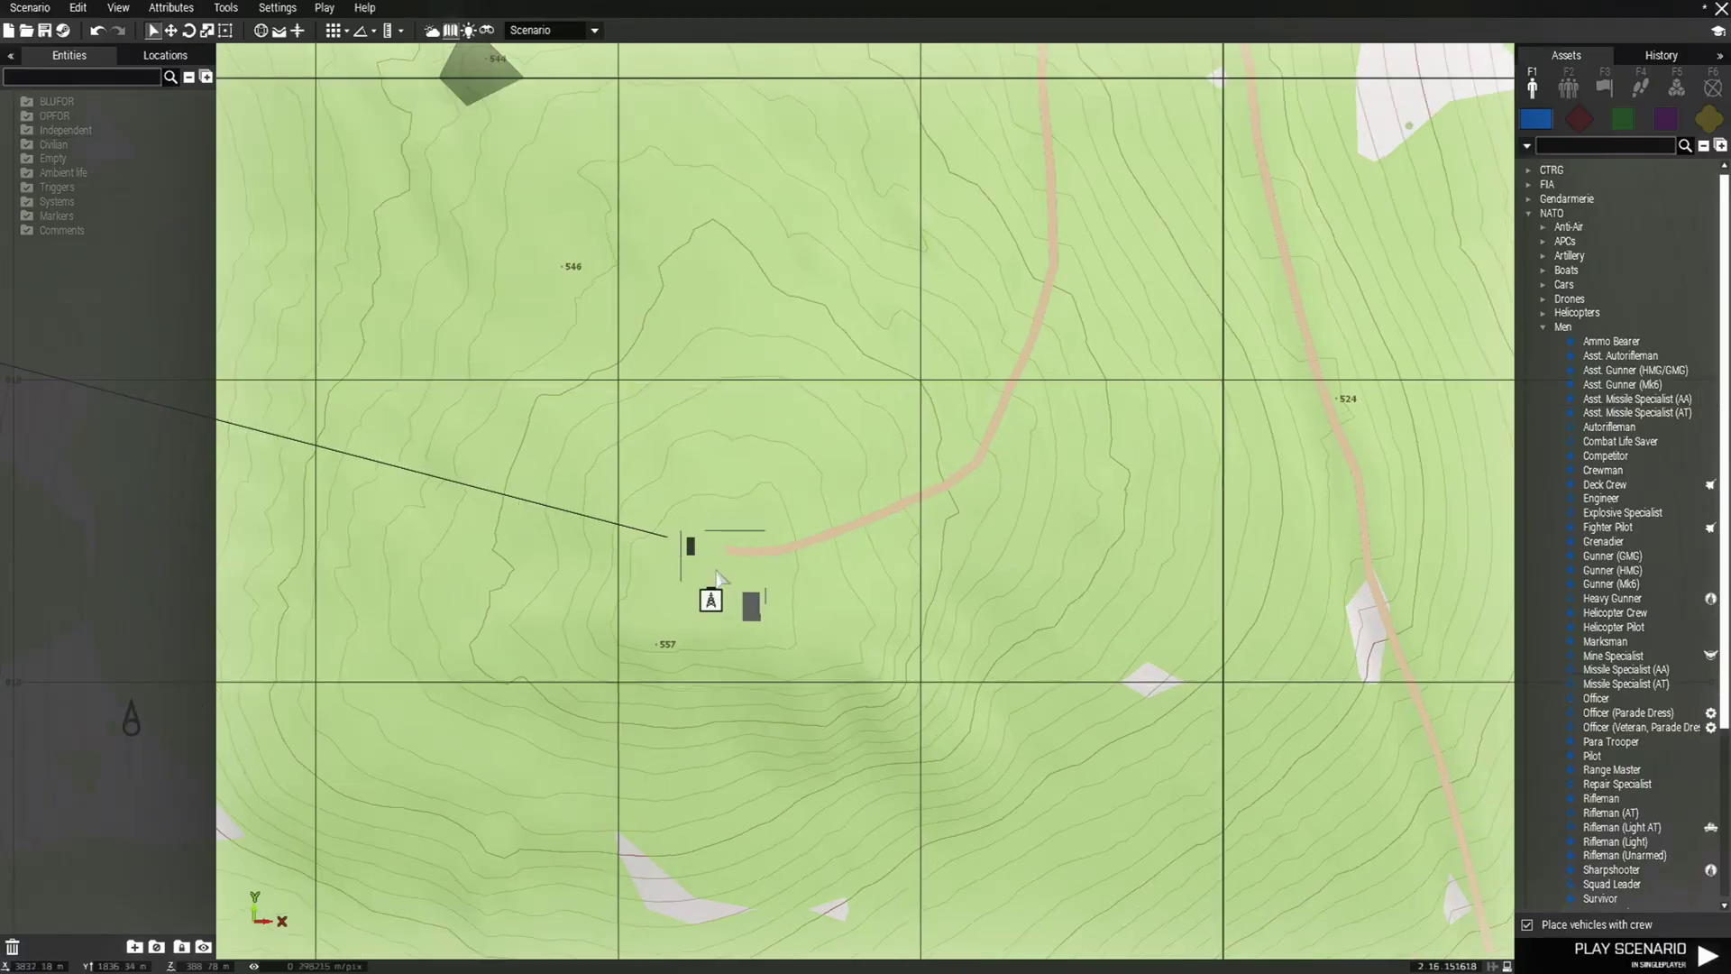
{"action": "scroll", "coordinate": [719, 577], "scroll_direction": "up", "scroll_amount": 2}
{"action": "middle_click", "coordinate": [743, 579]}
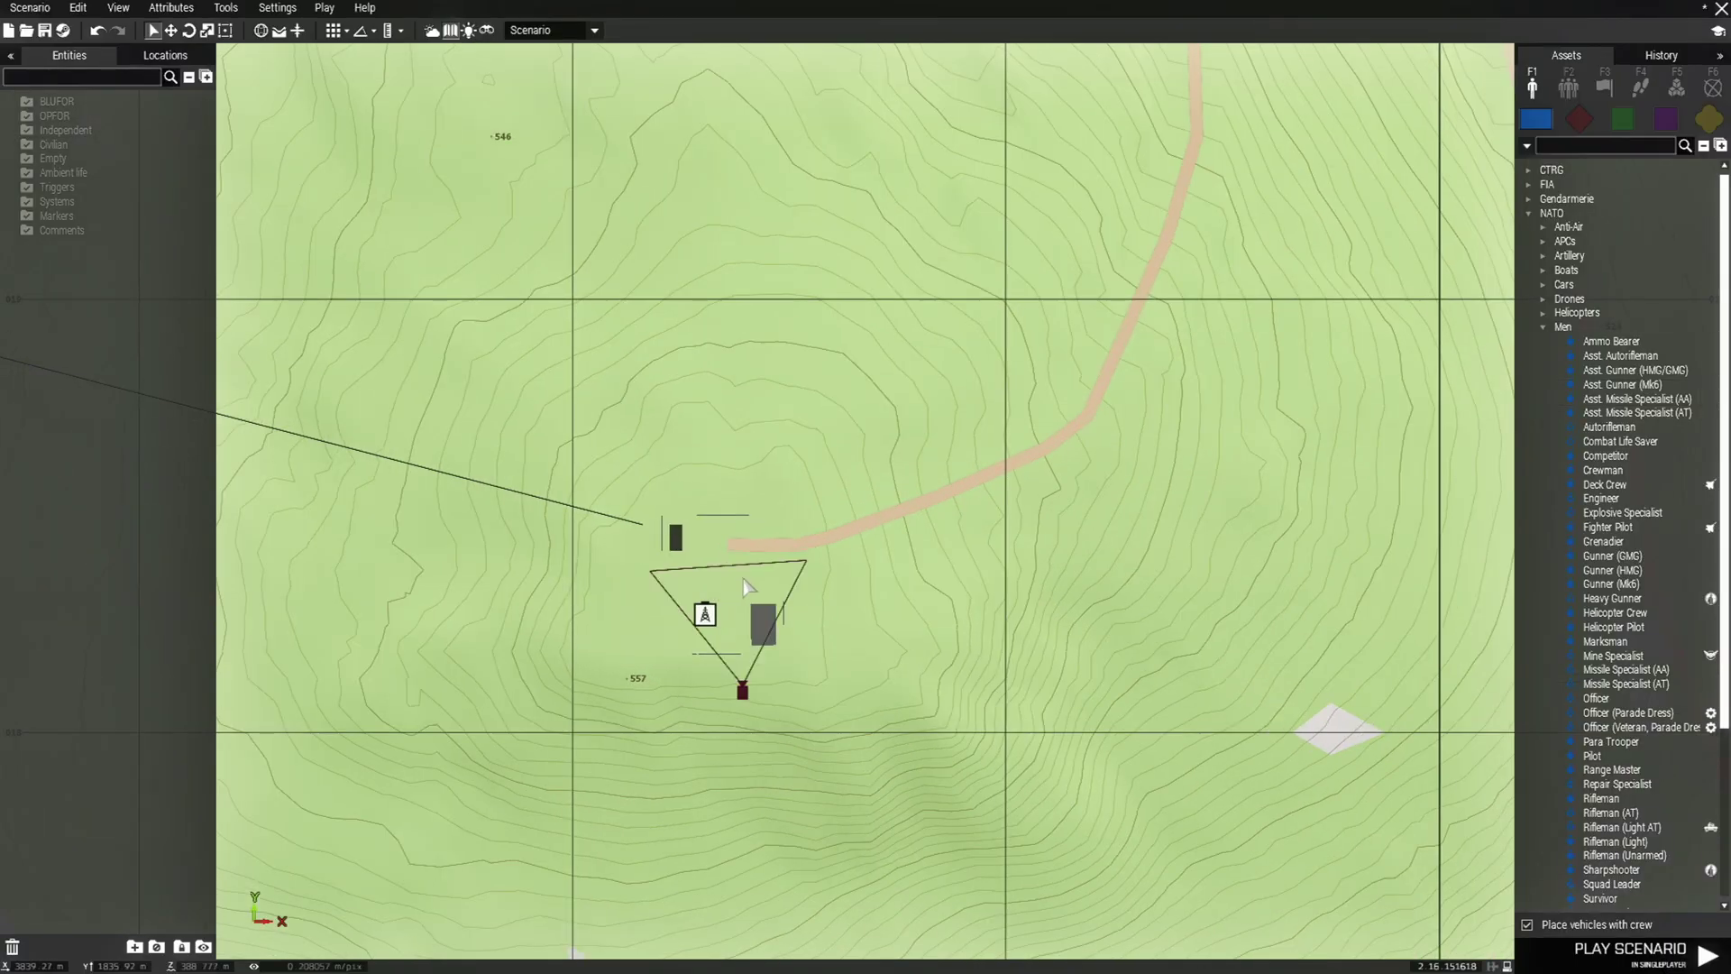
{"action": "key", "text": "m"}
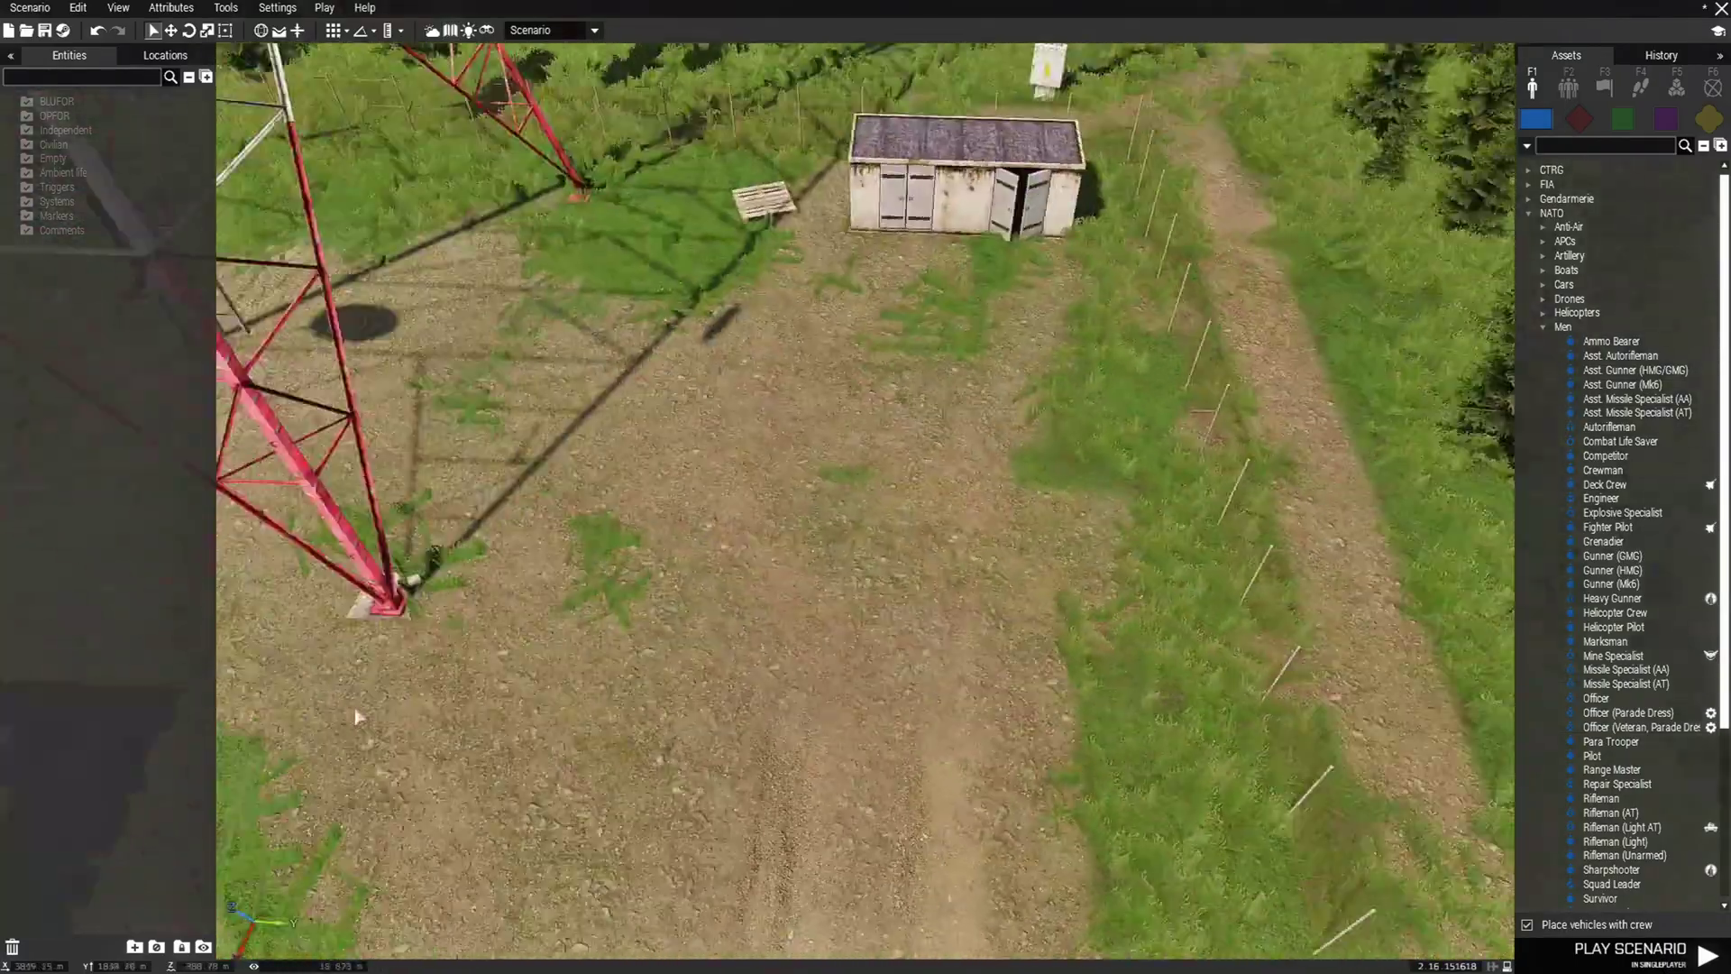
Step: Place a NATO Rifleman (Unarmed) on the ground in front of the small building beside the transmitter tower
{"action": "right_click_drag", "start_coordinate": [358, 717], "coordinate": [212, 707]}
{"action": "scroll", "coordinate": [525, 622], "scroll_direction": "up", "scroll_amount": 4}
{"action": "right_click_drag", "start_coordinate": [757, 634], "coordinate": [696, 584]}
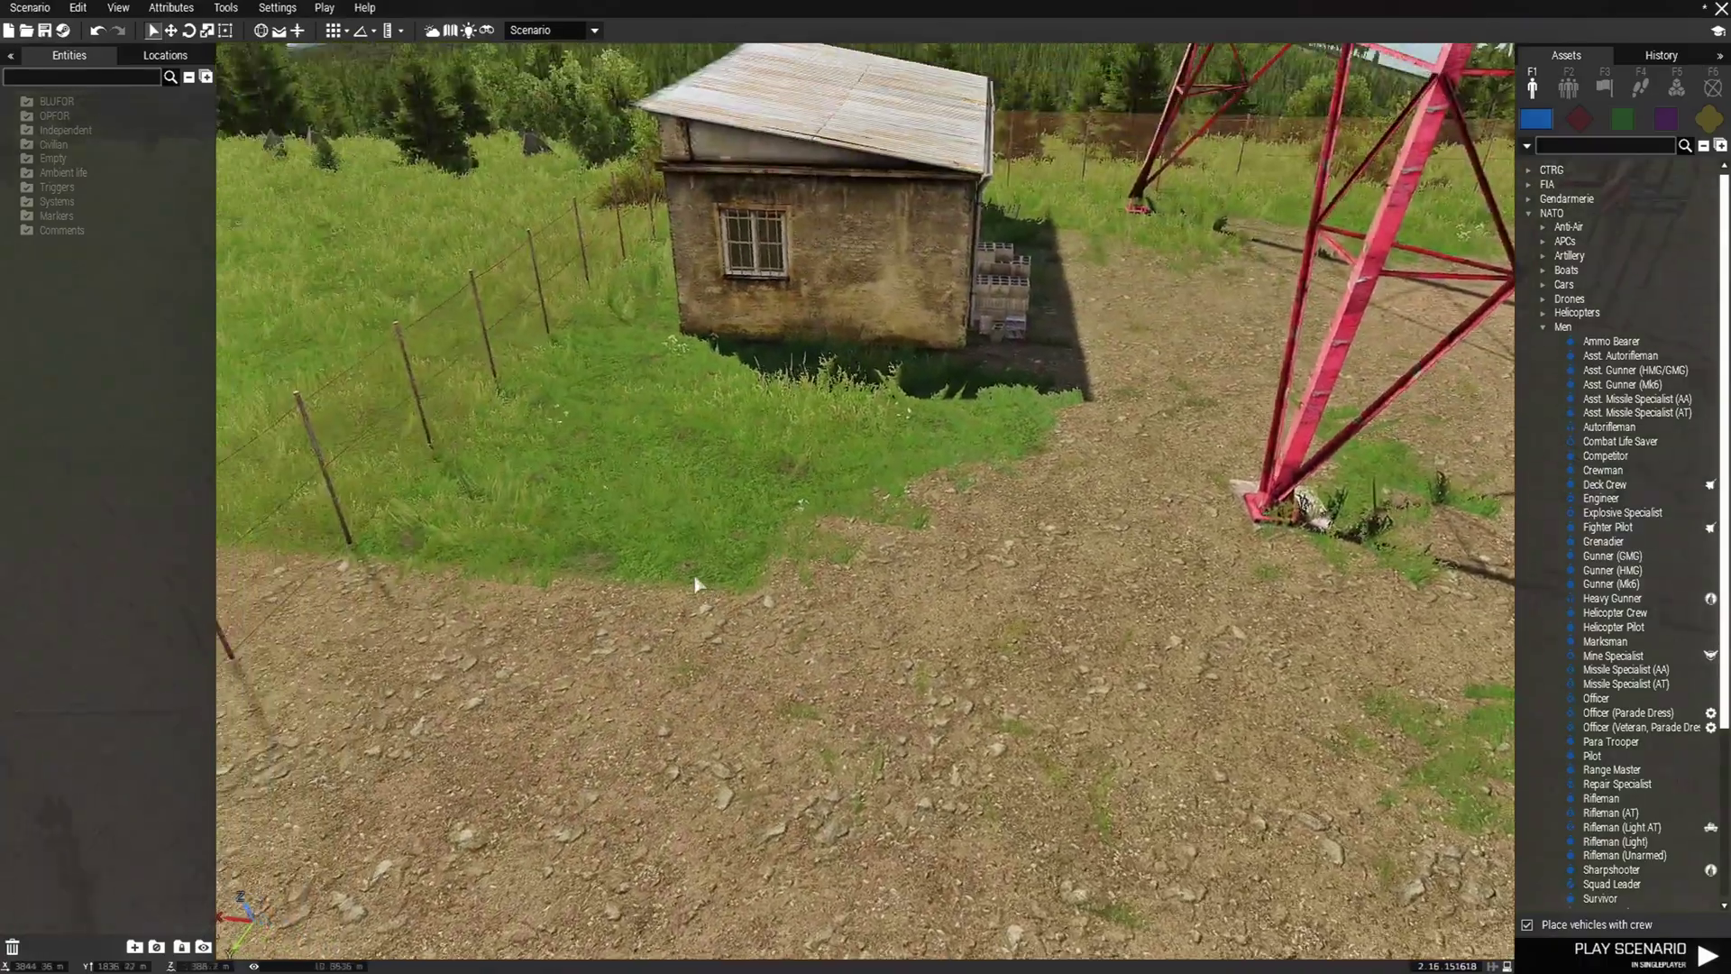
{"action": "scroll", "coordinate": [1590, 724], "scroll_direction": "down", "scroll_amount": 1}
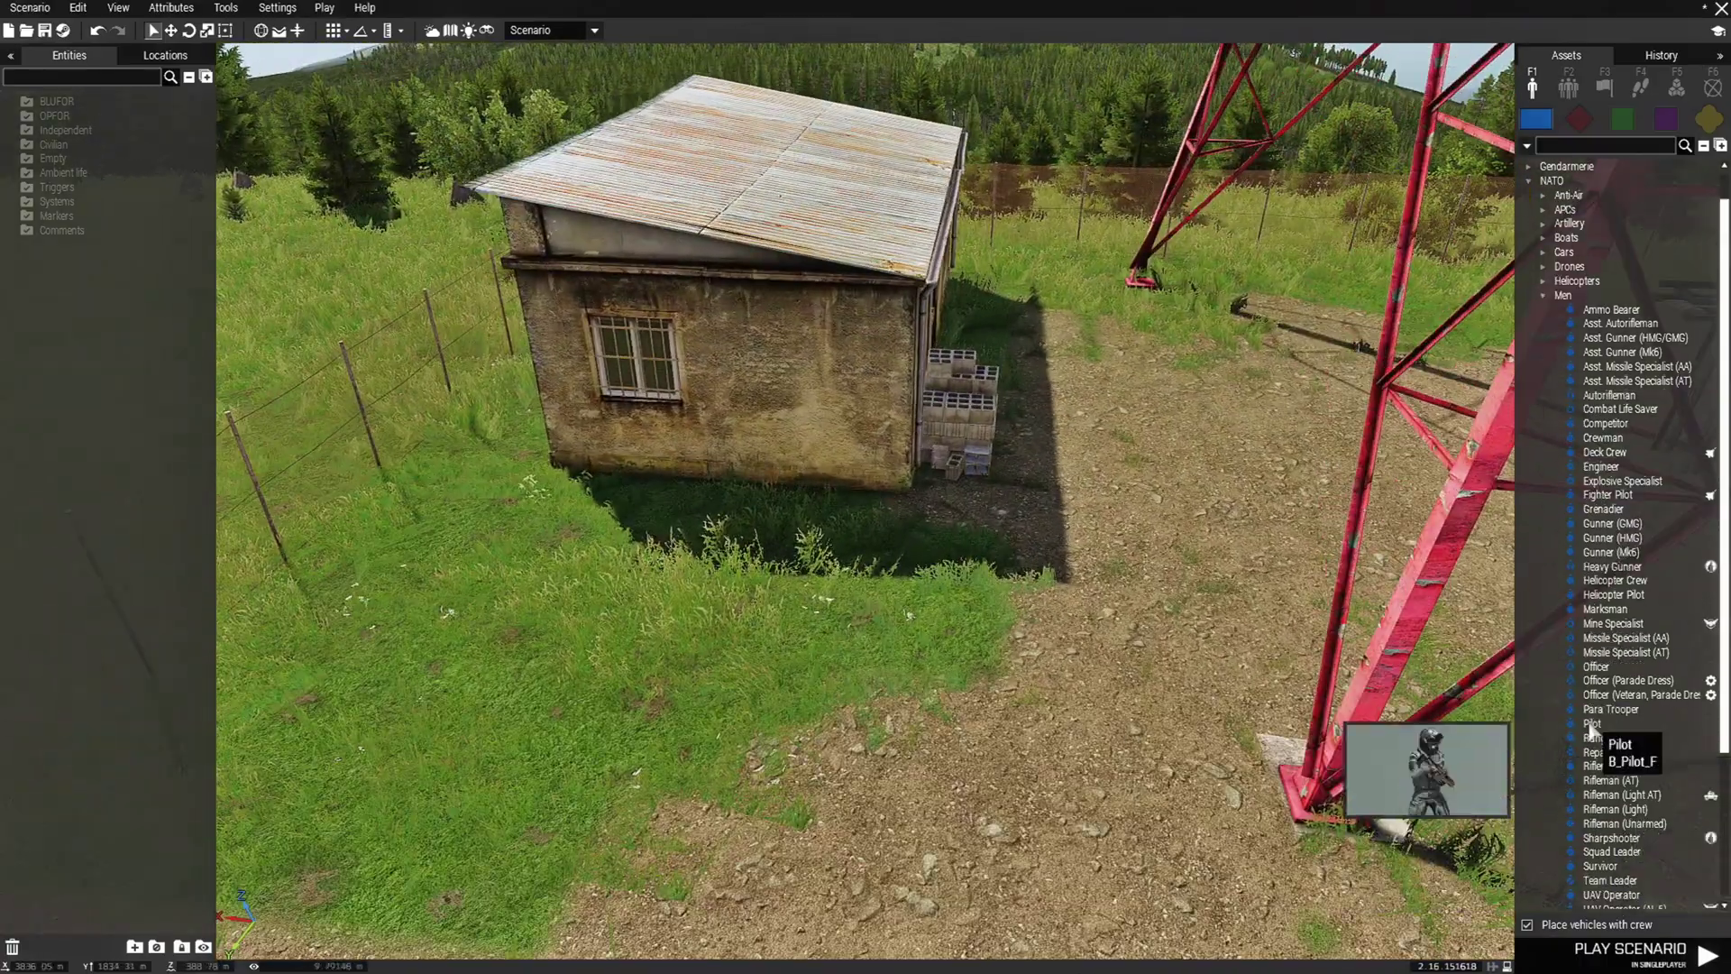
{"action": "left_click", "coordinate": [1623, 823]}
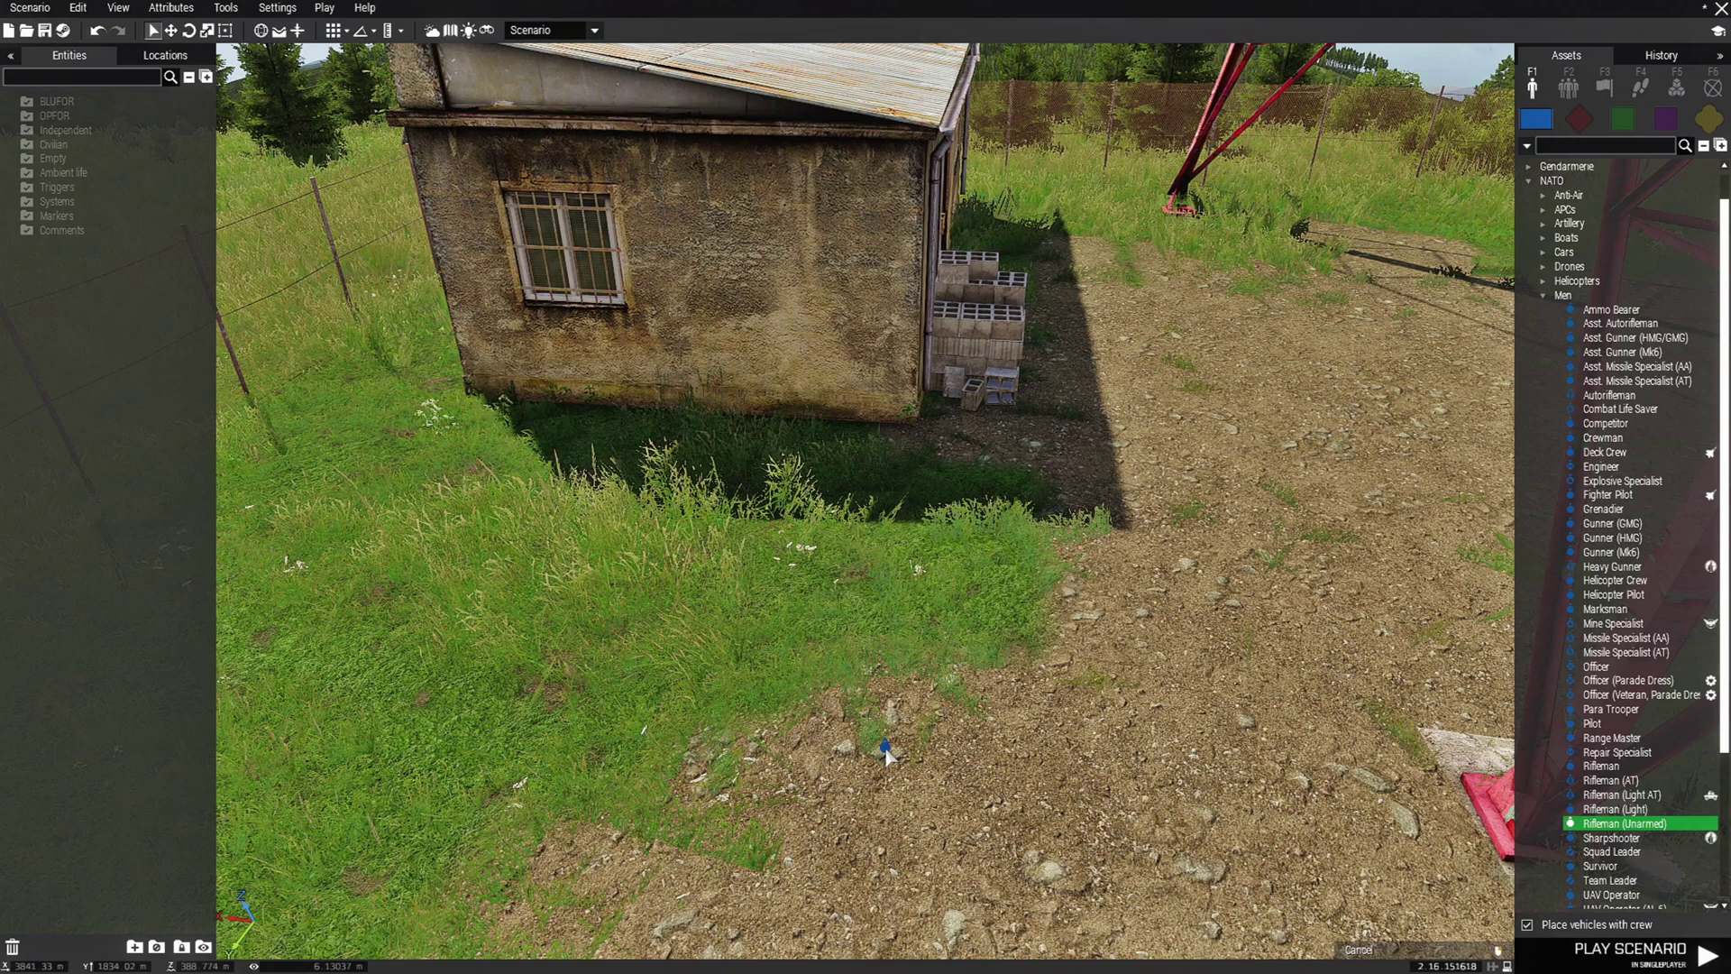
{"action": "left_click", "coordinate": [886, 752]}
{"action": "left_click_drag", "start_coordinate": [901, 741], "coordinate": [882, 675], "text": "shift"}
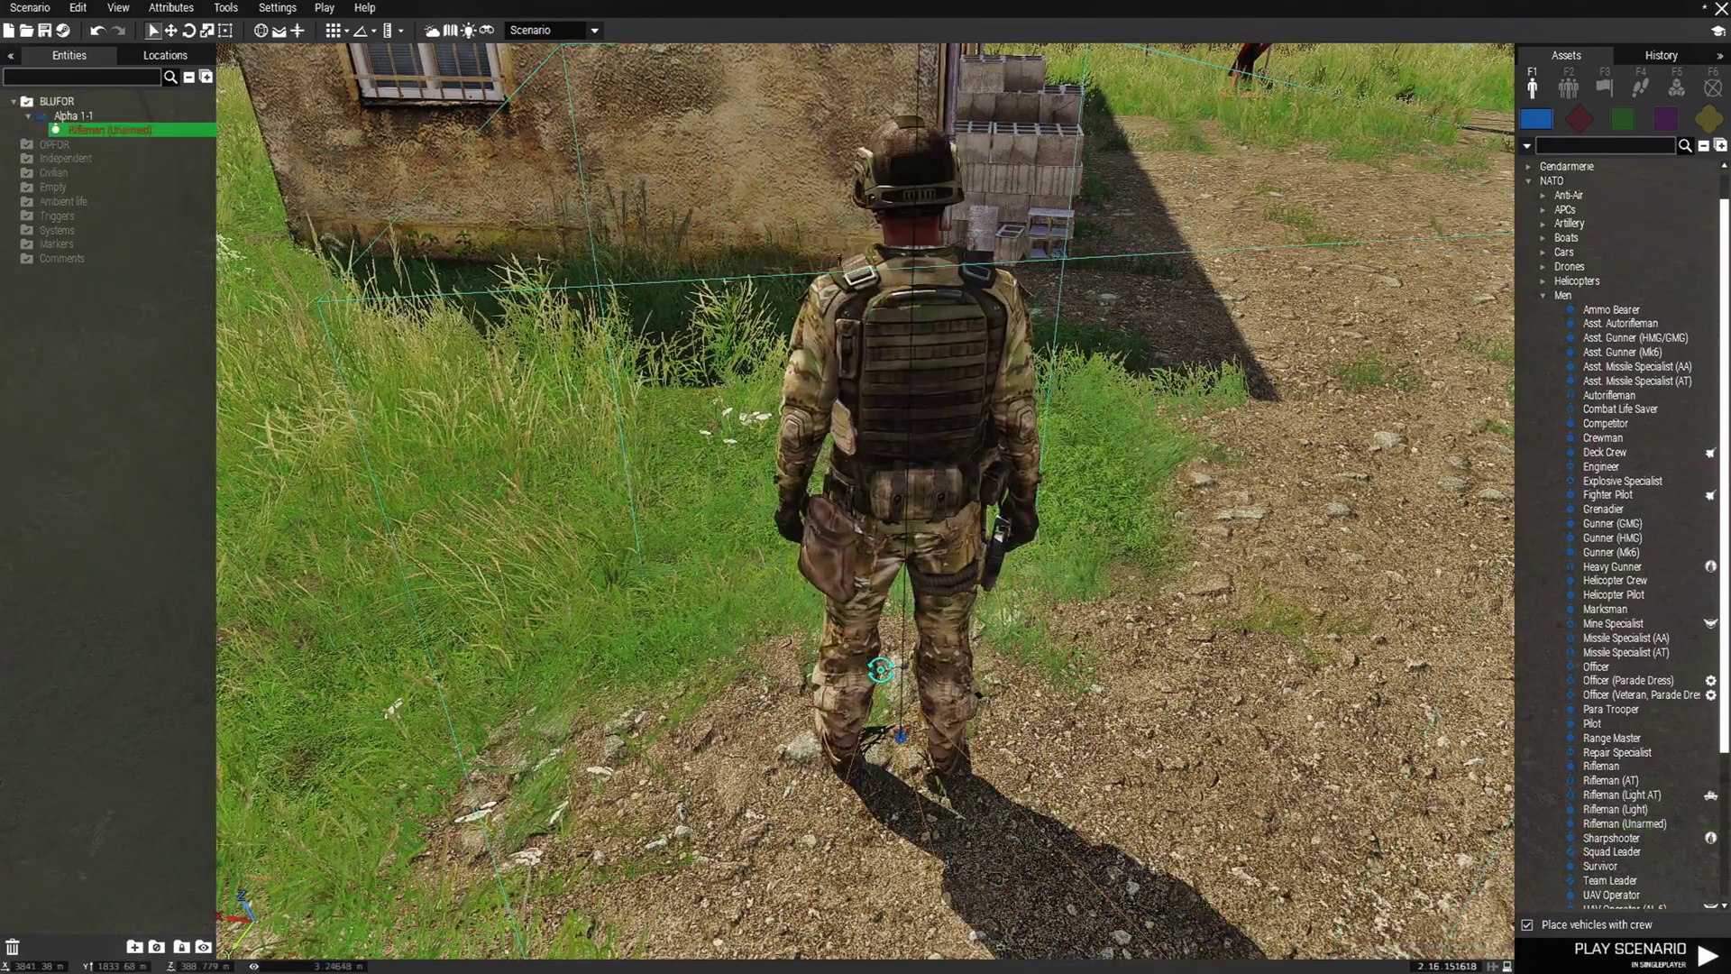
Step: Load the saved AK-12GL Lush Loadout onto the rifleman, accept it and deselect him
{"action": "right_click", "coordinate": [901, 739]}
{"action": "left_click", "coordinate": [937, 885]}
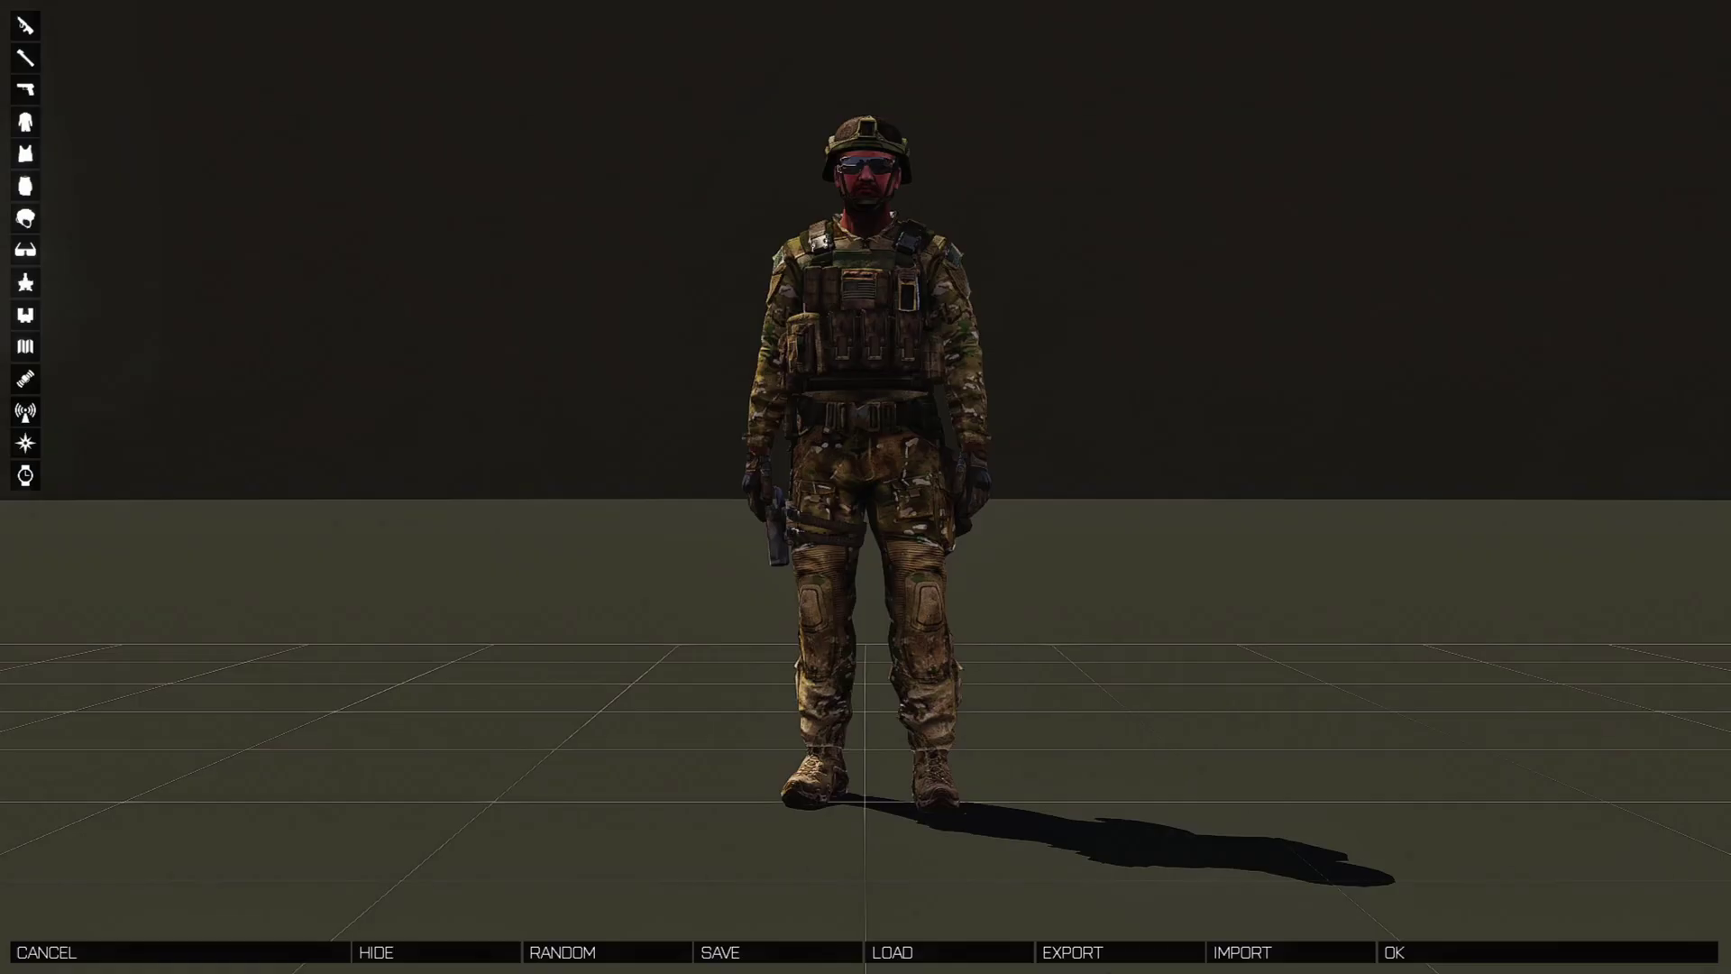
{"action": "left_click", "coordinate": [972, 952]}
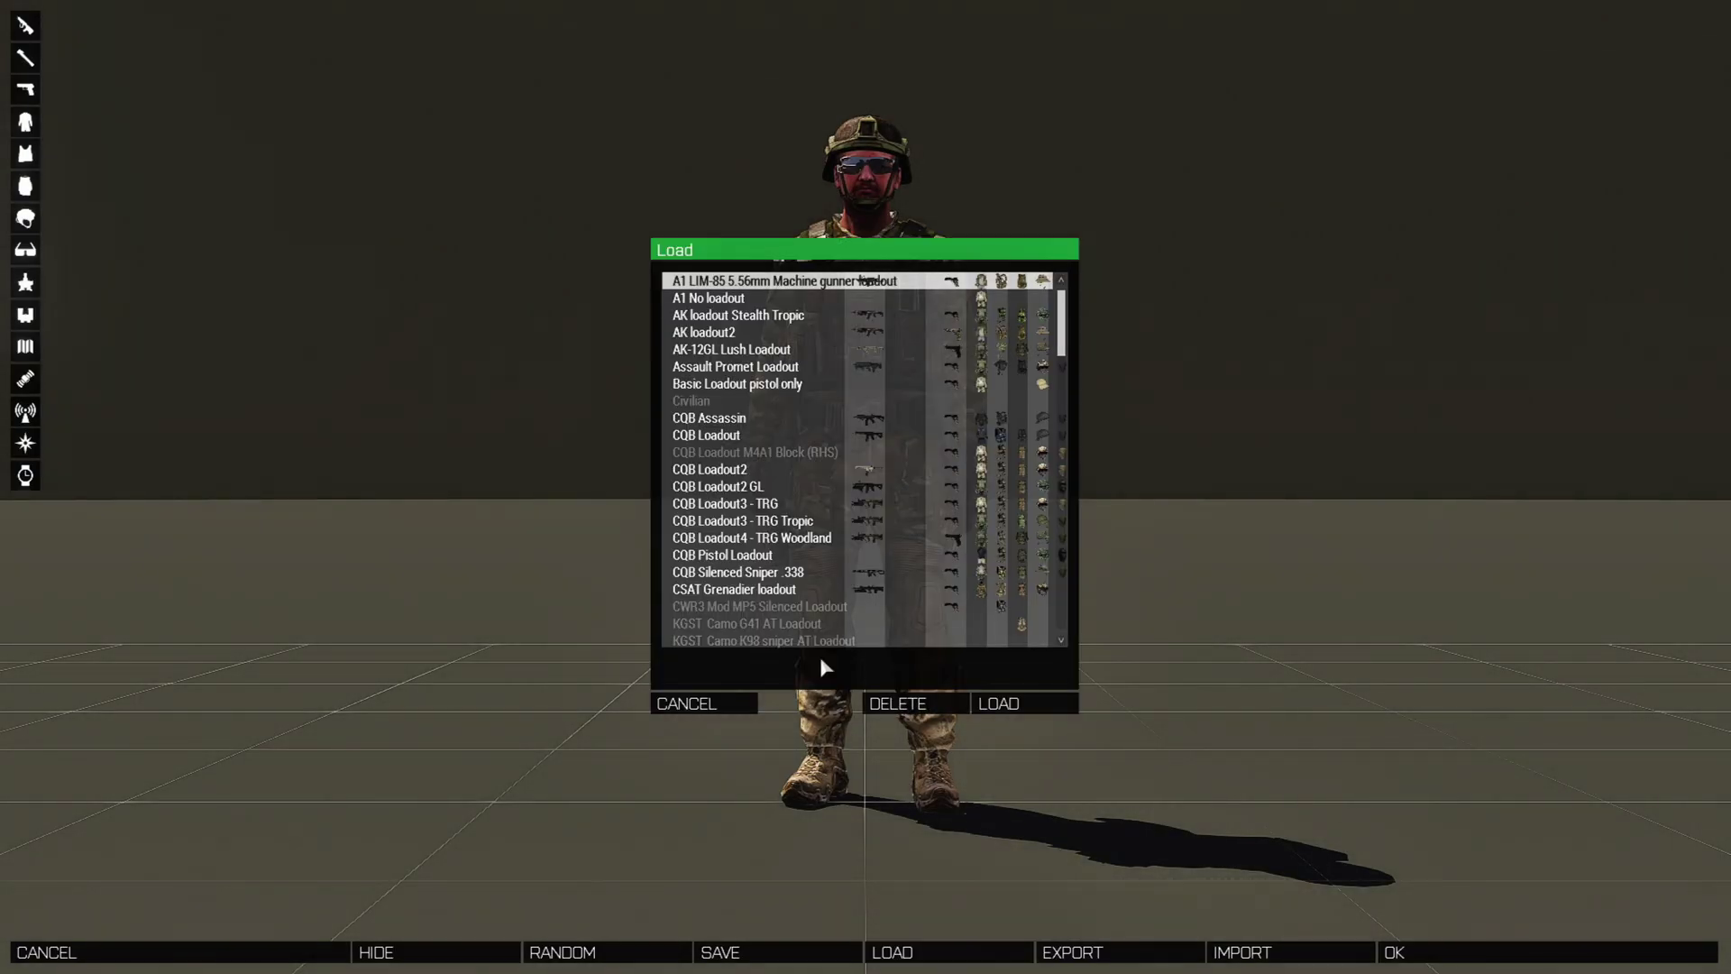
{"action": "left_click", "coordinate": [816, 350]}
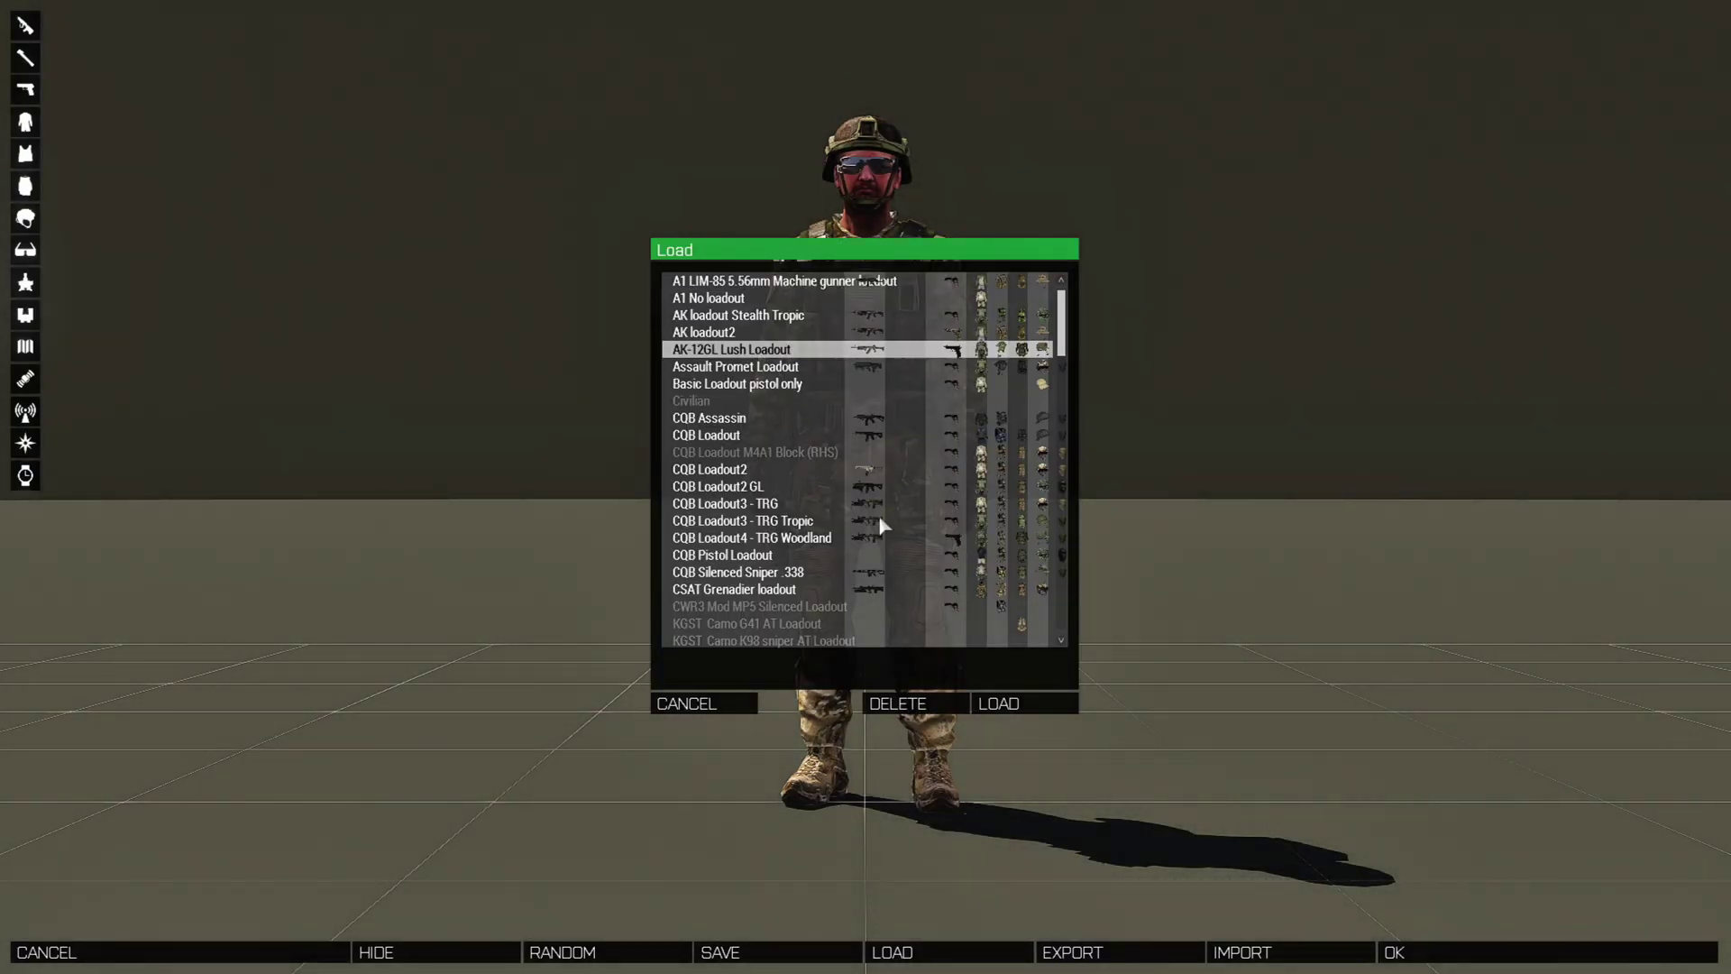
{"action": "left_click", "coordinate": [1020, 705]}
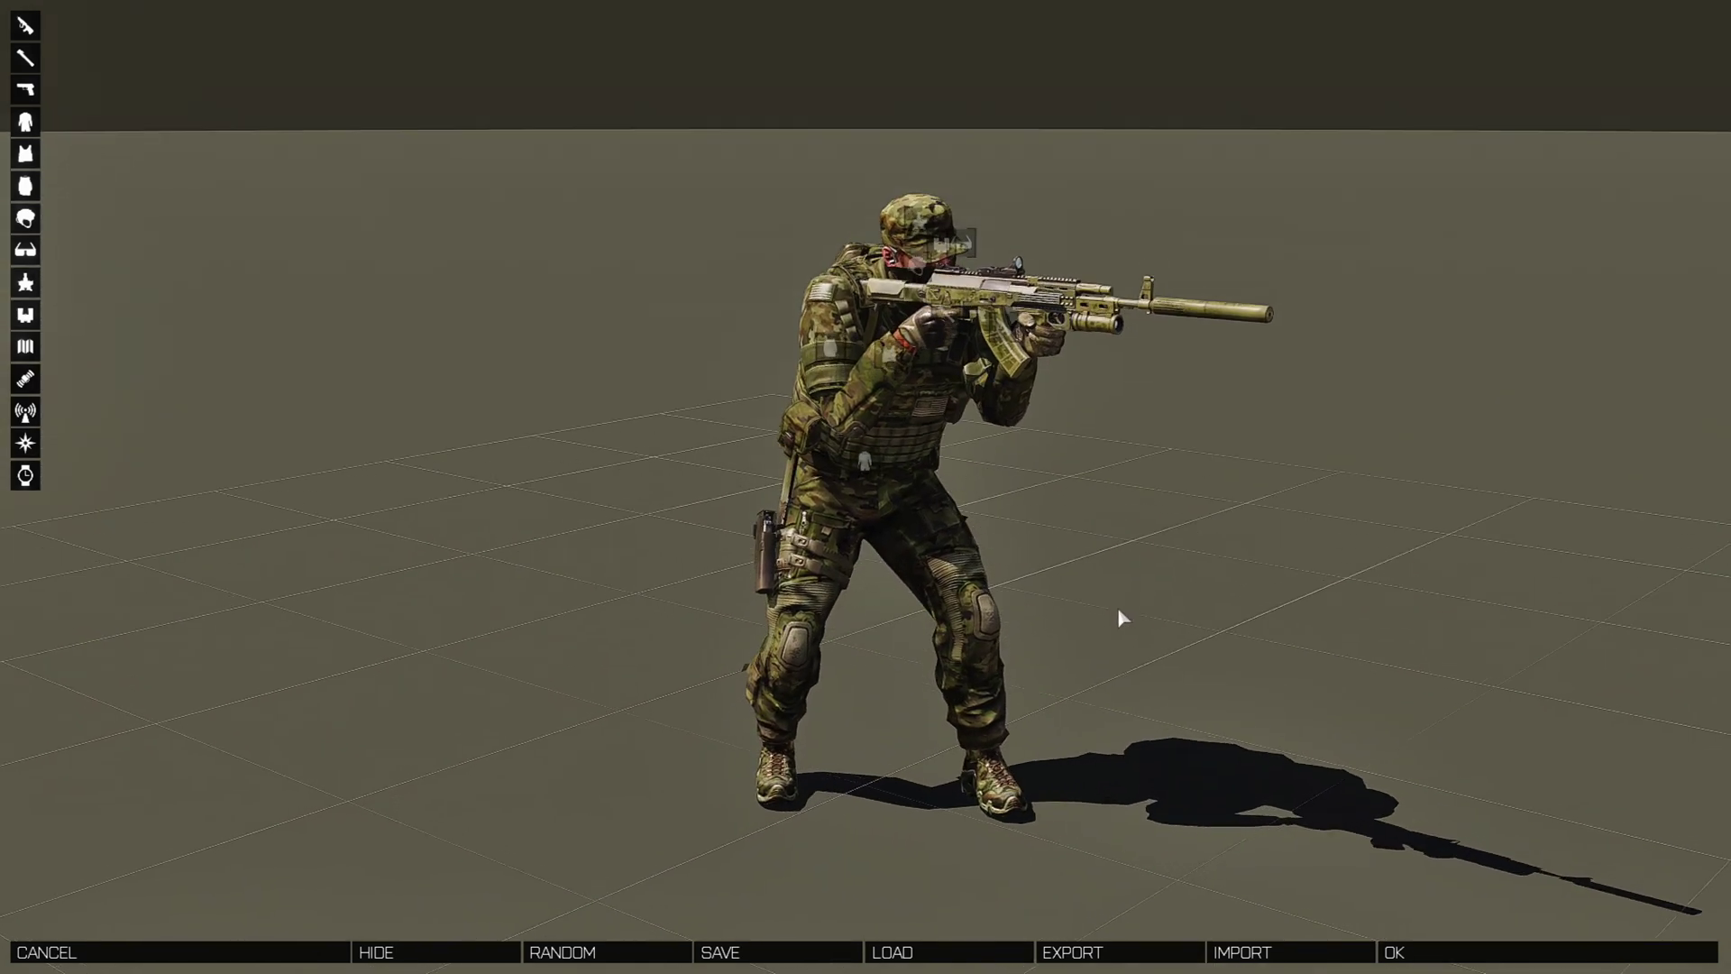
{"action": "left_click", "coordinate": [1445, 954]}
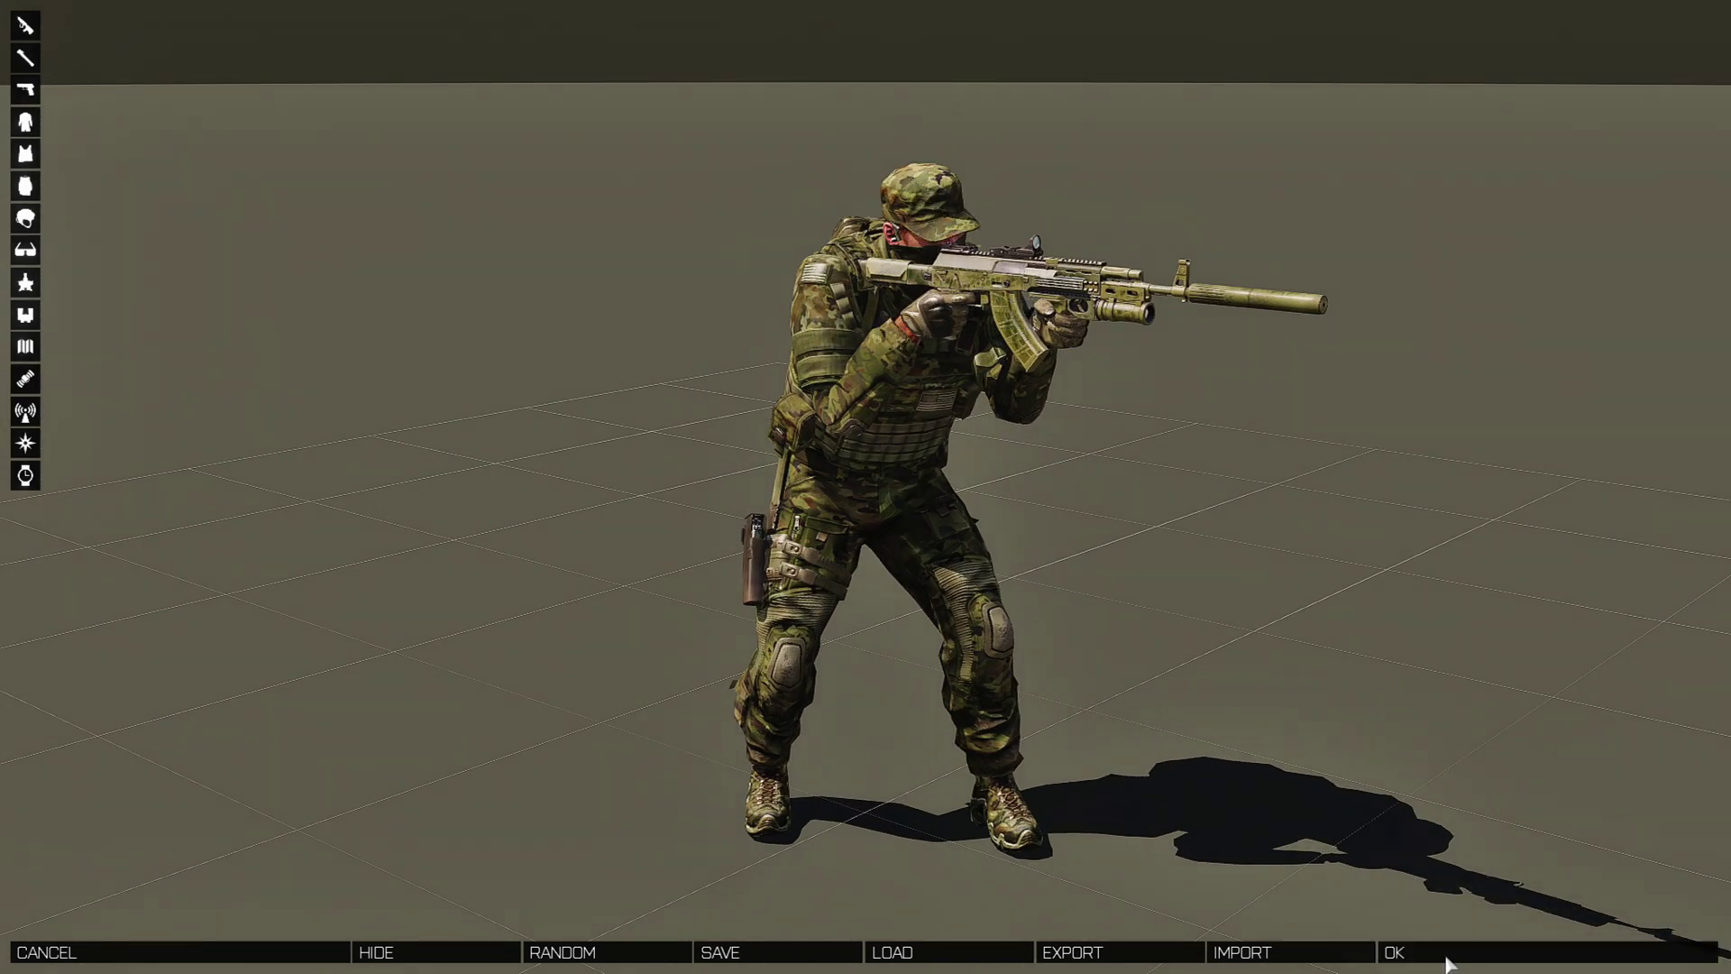
{"action": "left_click", "coordinate": [1182, 832]}
Step: Place a Camping Table (Small) prop on the grass ahead of the rifleman and rotate it so a long side faces him
{"action": "scroll", "coordinate": [1043, 811], "scroll_direction": "down", "scroll_amount": 2}
{"action": "key", "text": "w"}
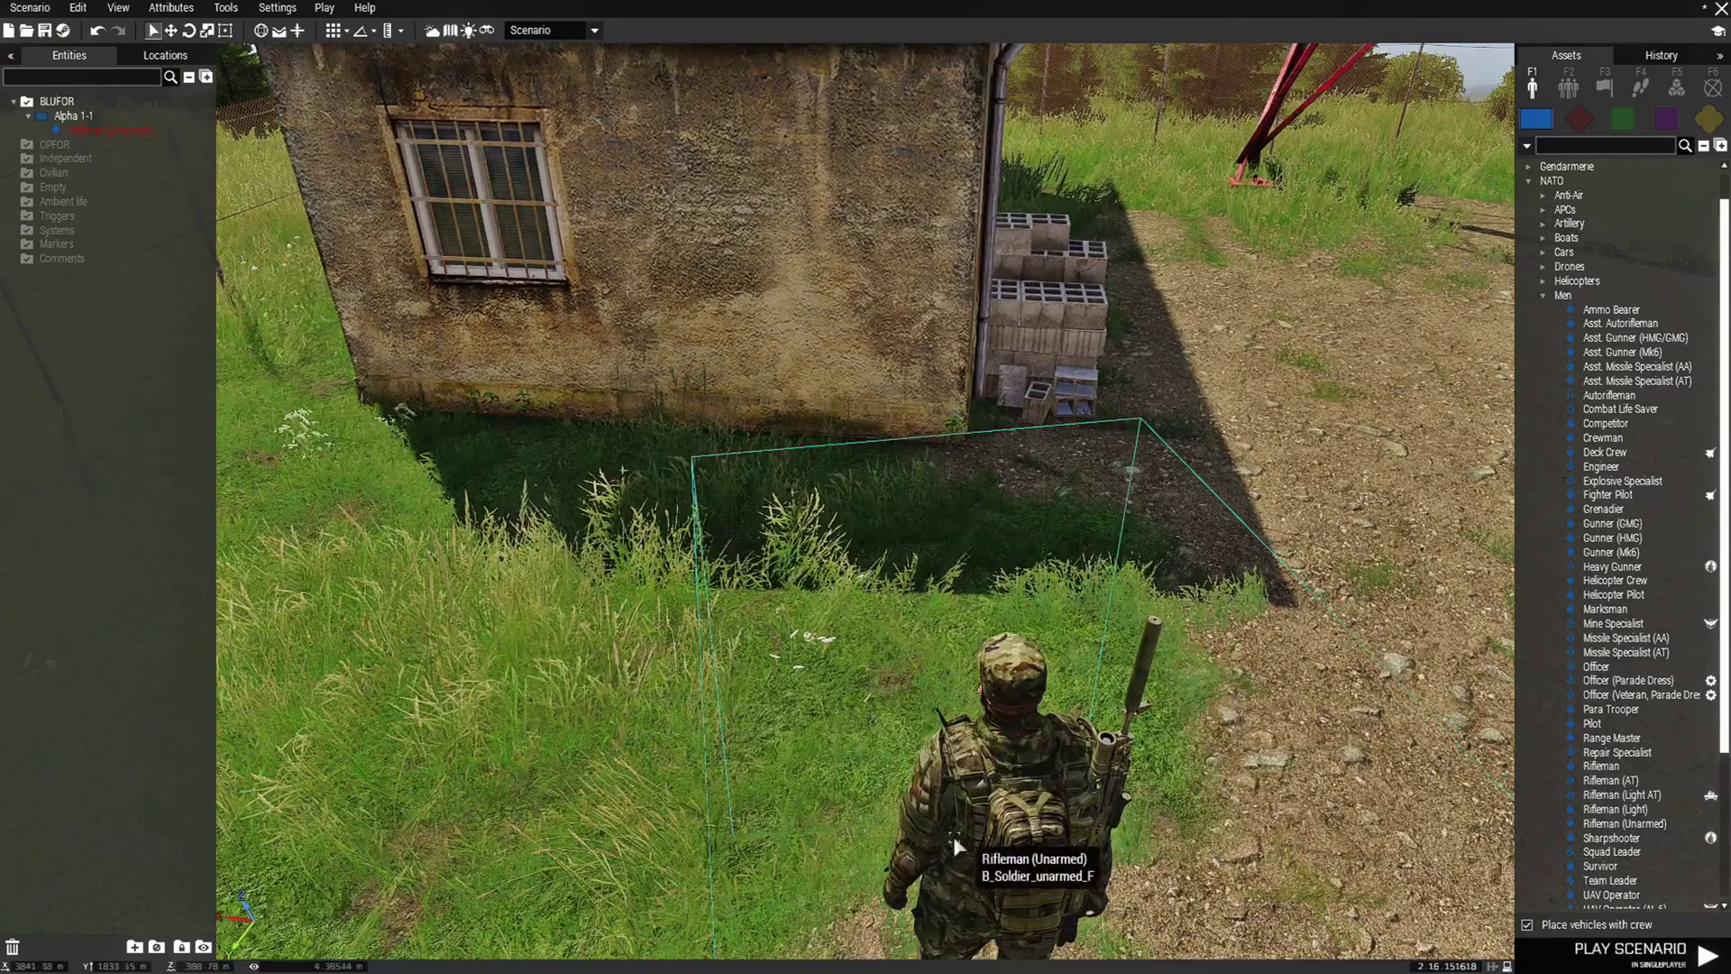
{"action": "left_click", "coordinate": [1708, 118]}
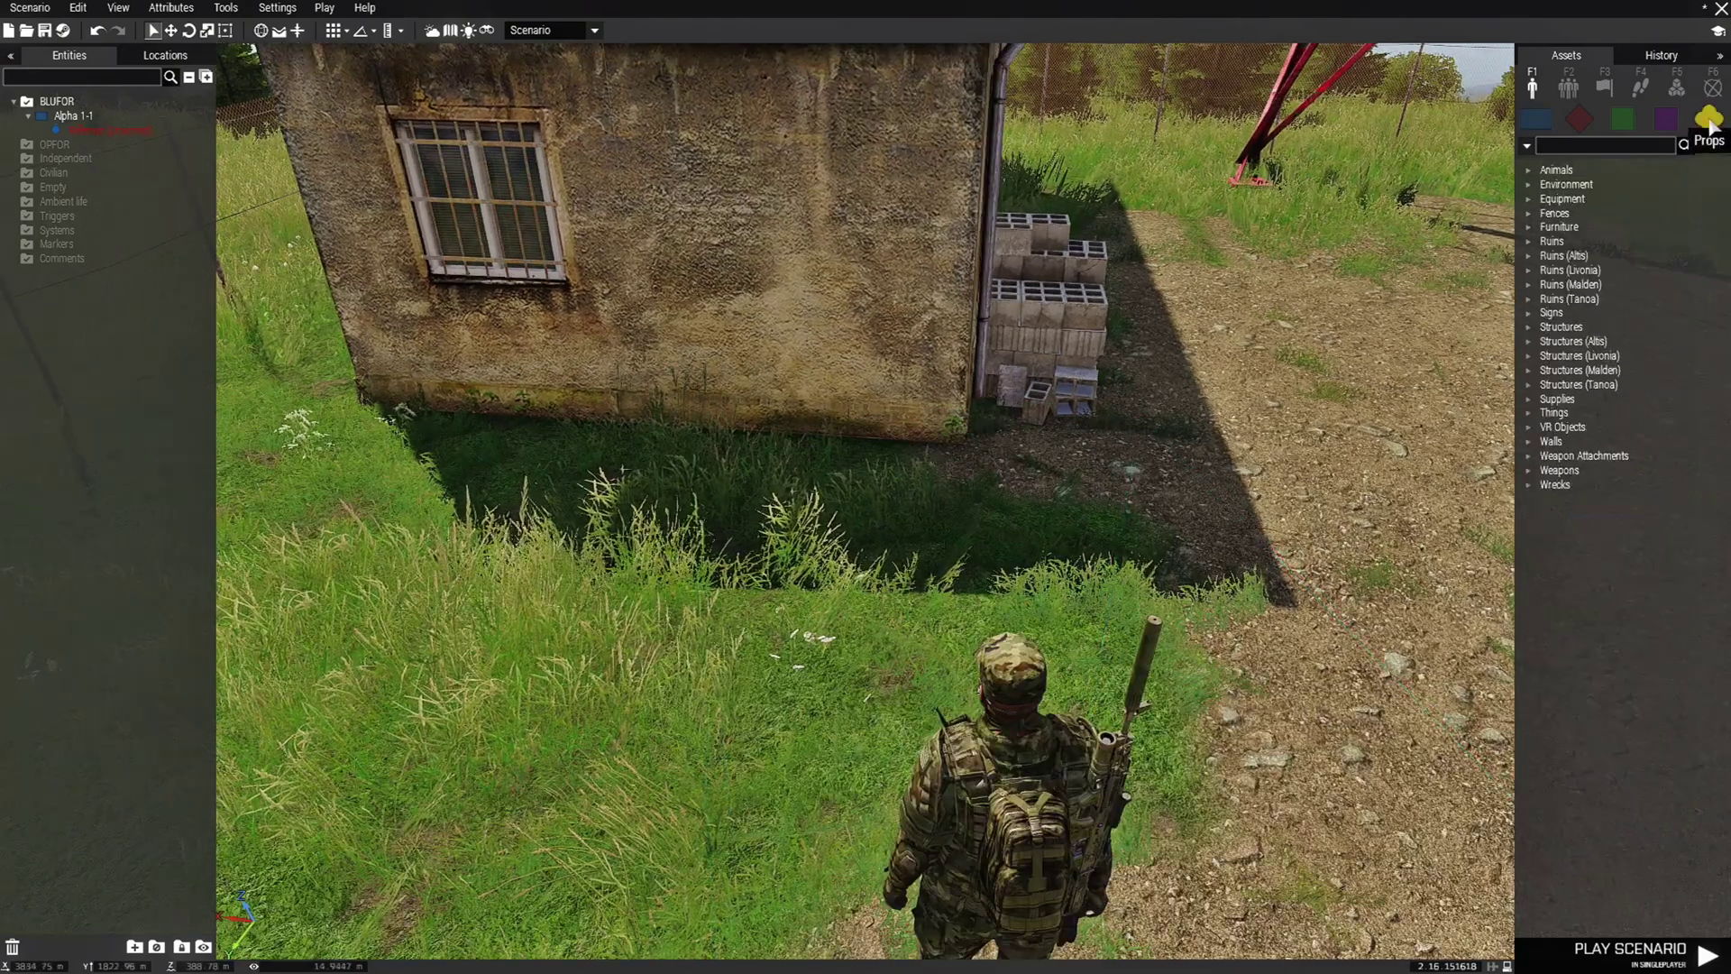
{"action": "left_click", "coordinate": [1600, 143]}
{"action": "type", "text": "t"}
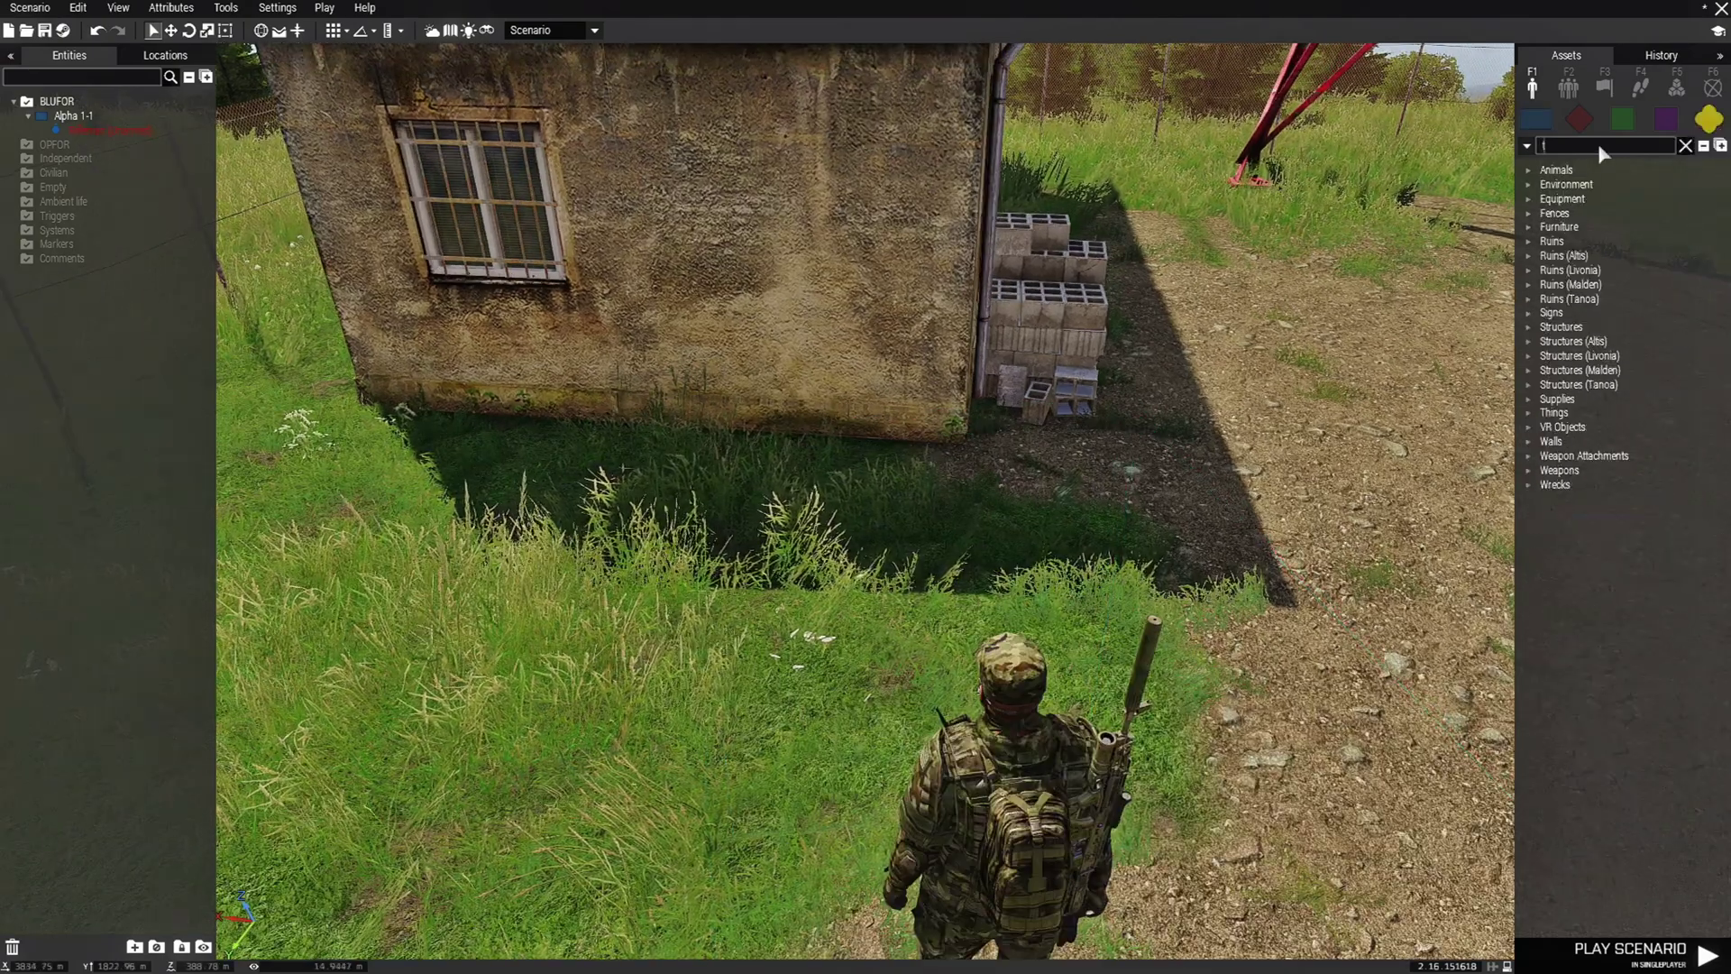
{"action": "type", "text": "able"}
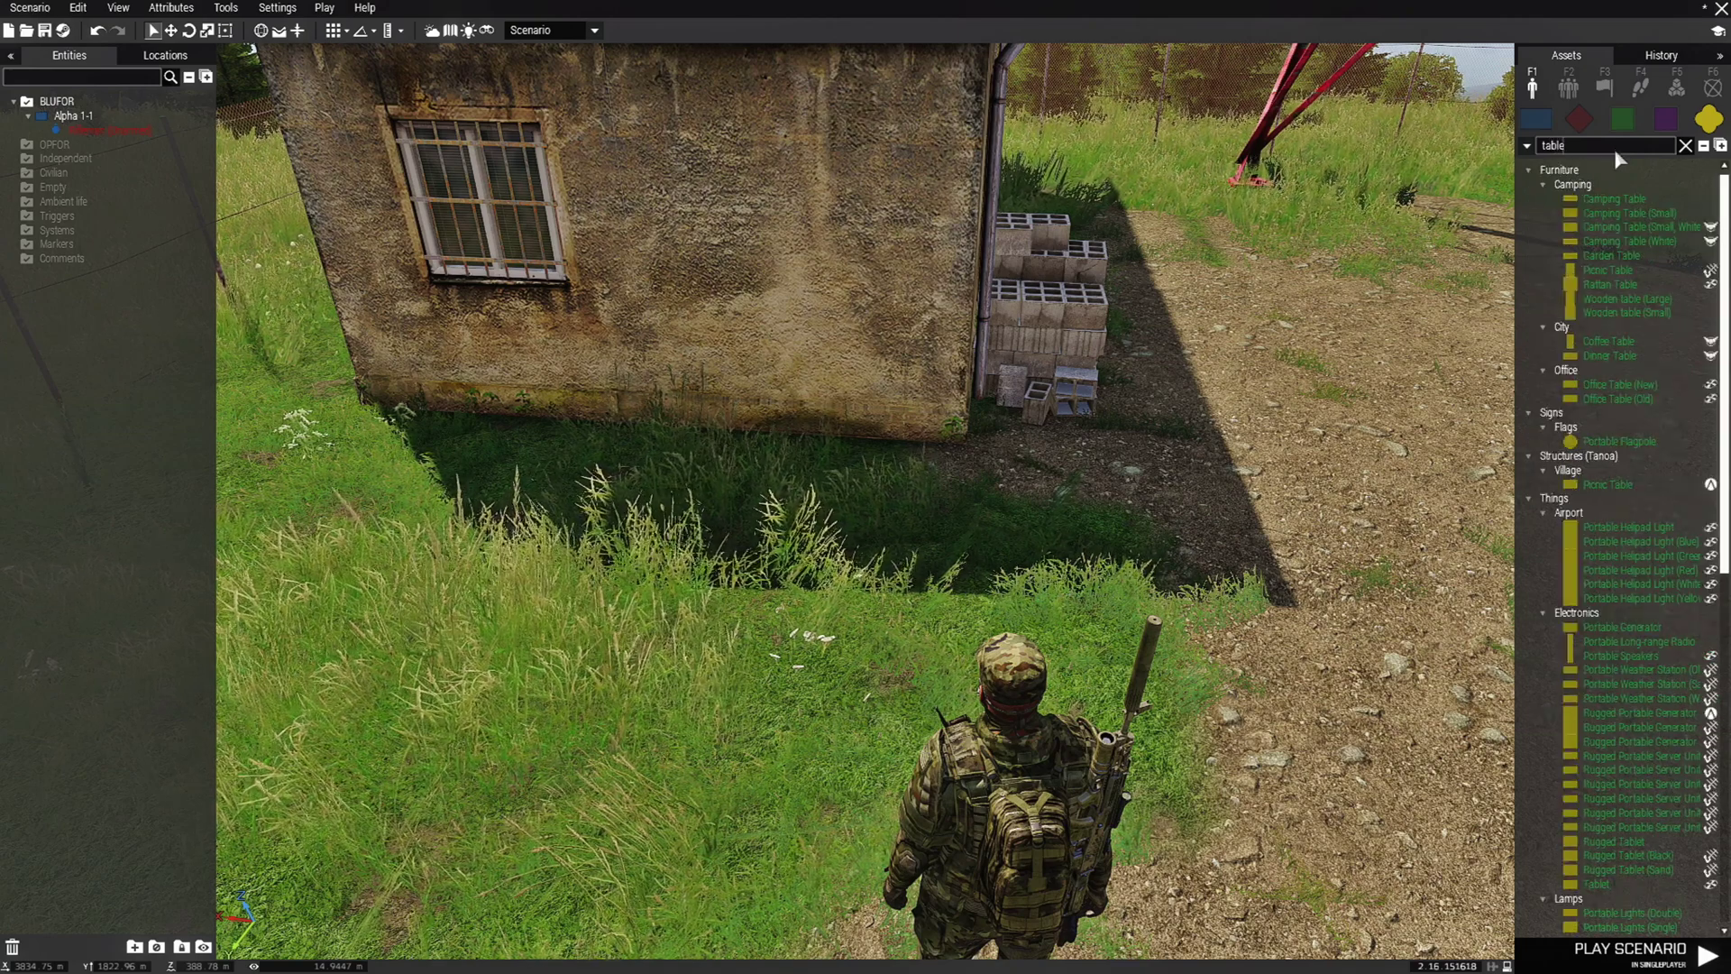
{"action": "mouse_move", "coordinate": [1625, 214]}
{"action": "left_click", "coordinate": [1625, 215]}
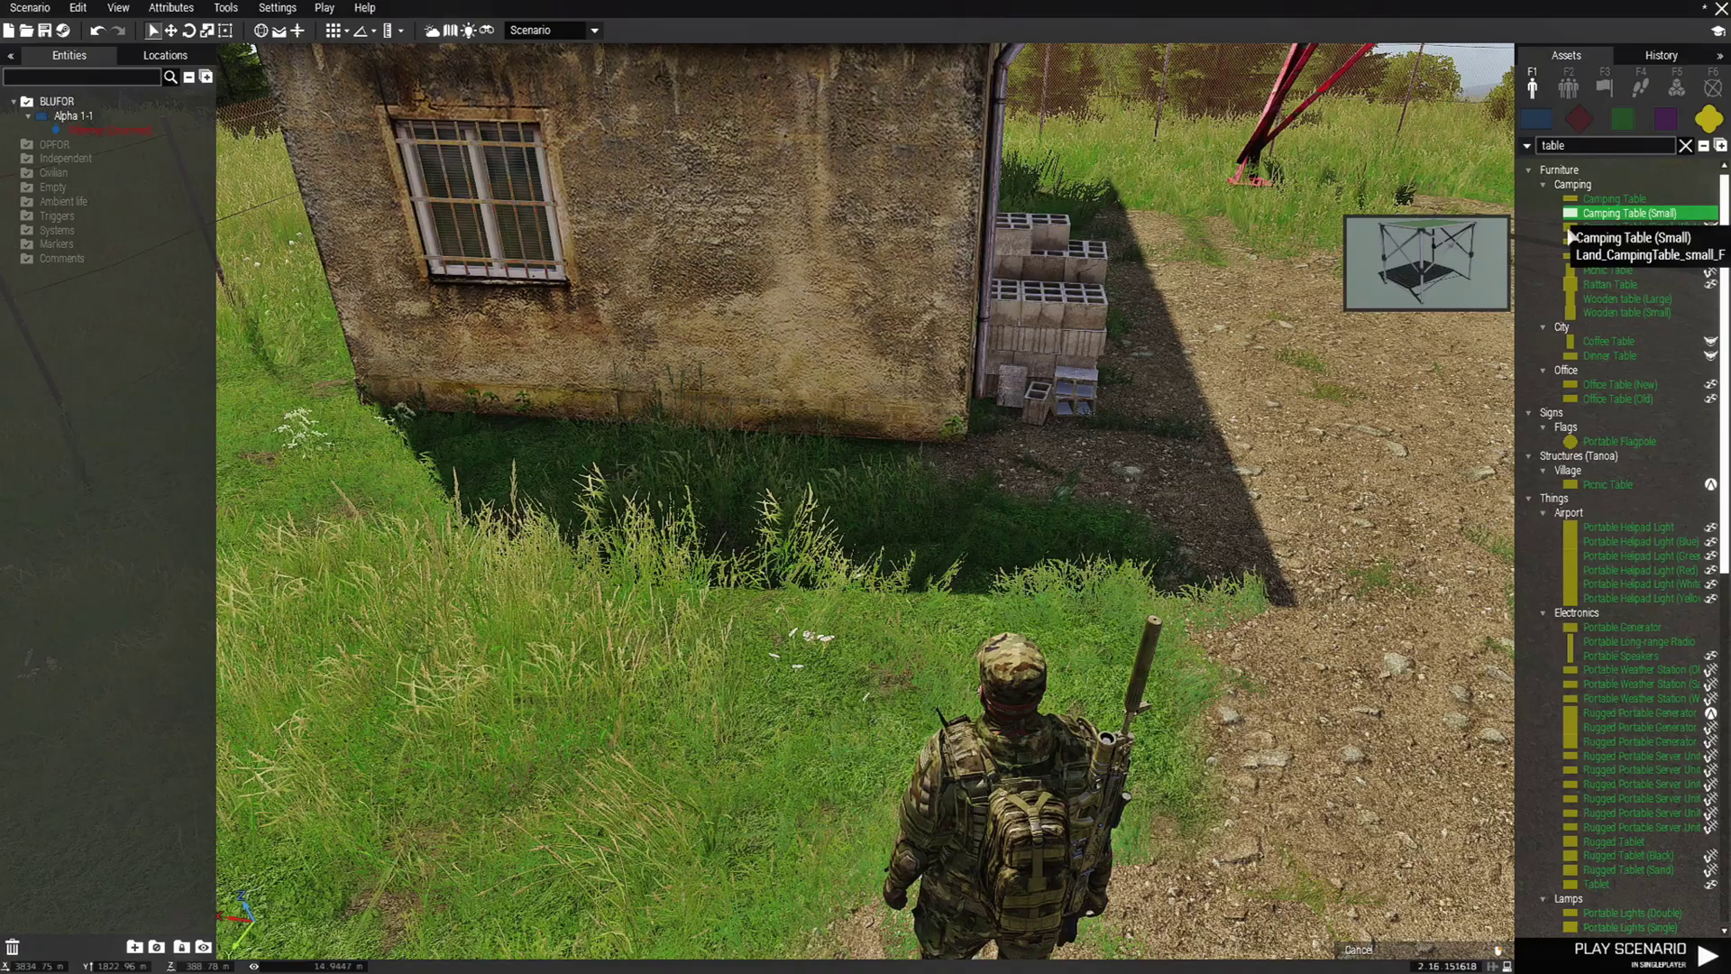
{"action": "left_click", "coordinate": [889, 626]}
{"action": "scroll", "coordinate": [890, 625], "scroll_direction": "up", "scroll_amount": 5}
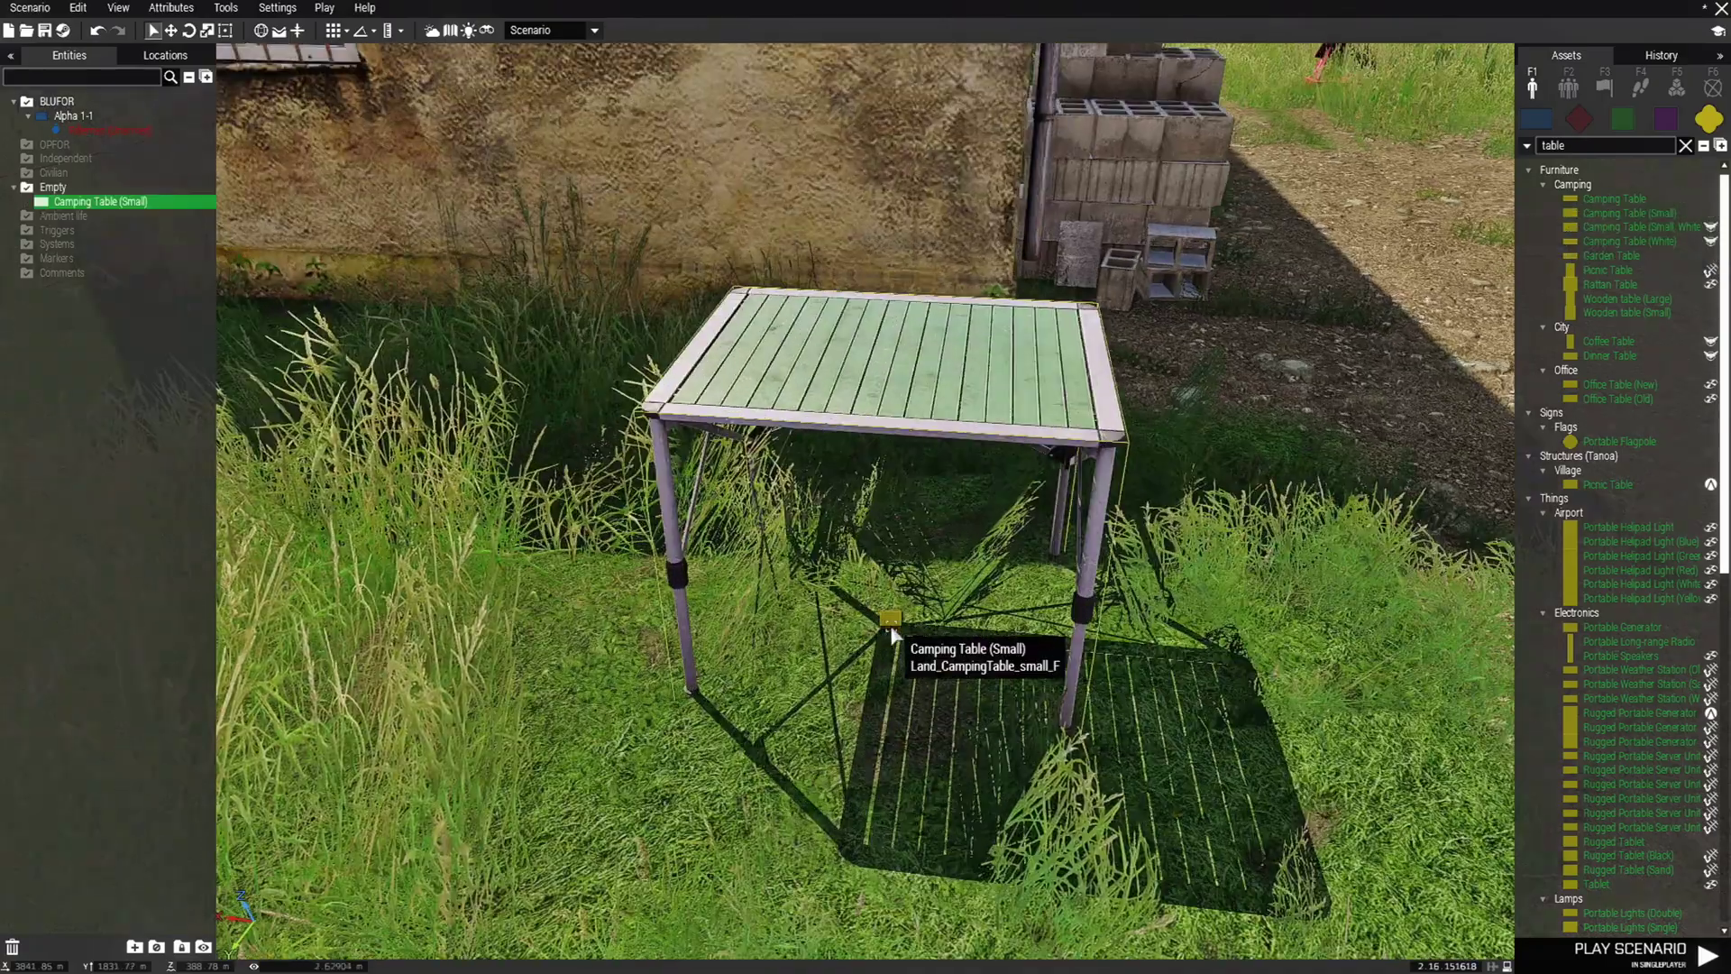
{"action": "left_click_drag", "start_coordinate": [922, 373], "coordinate": [869, 270], "text": "shift"}
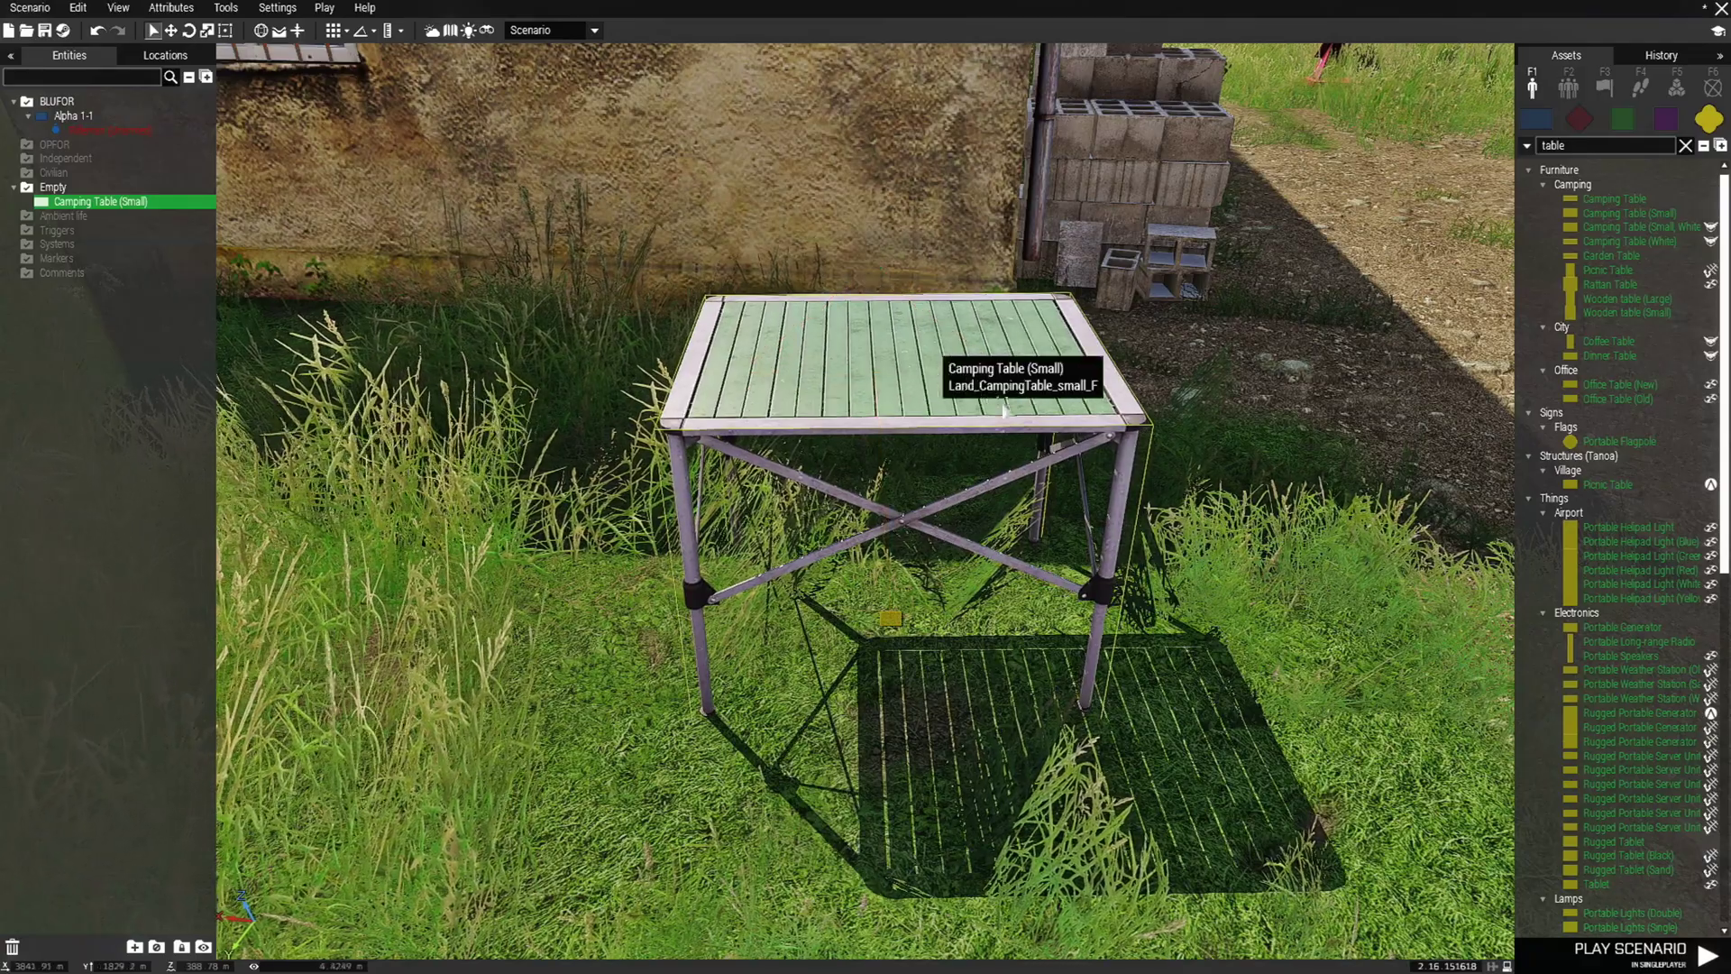
{"action": "left_click", "coordinate": [1252, 631]}
Step: Clear the asset search and place a Laptop (Open) from the Things > Electronics props on top of the camping table
{"action": "key", "text": "d"}
{"action": "key", "text": "d"}
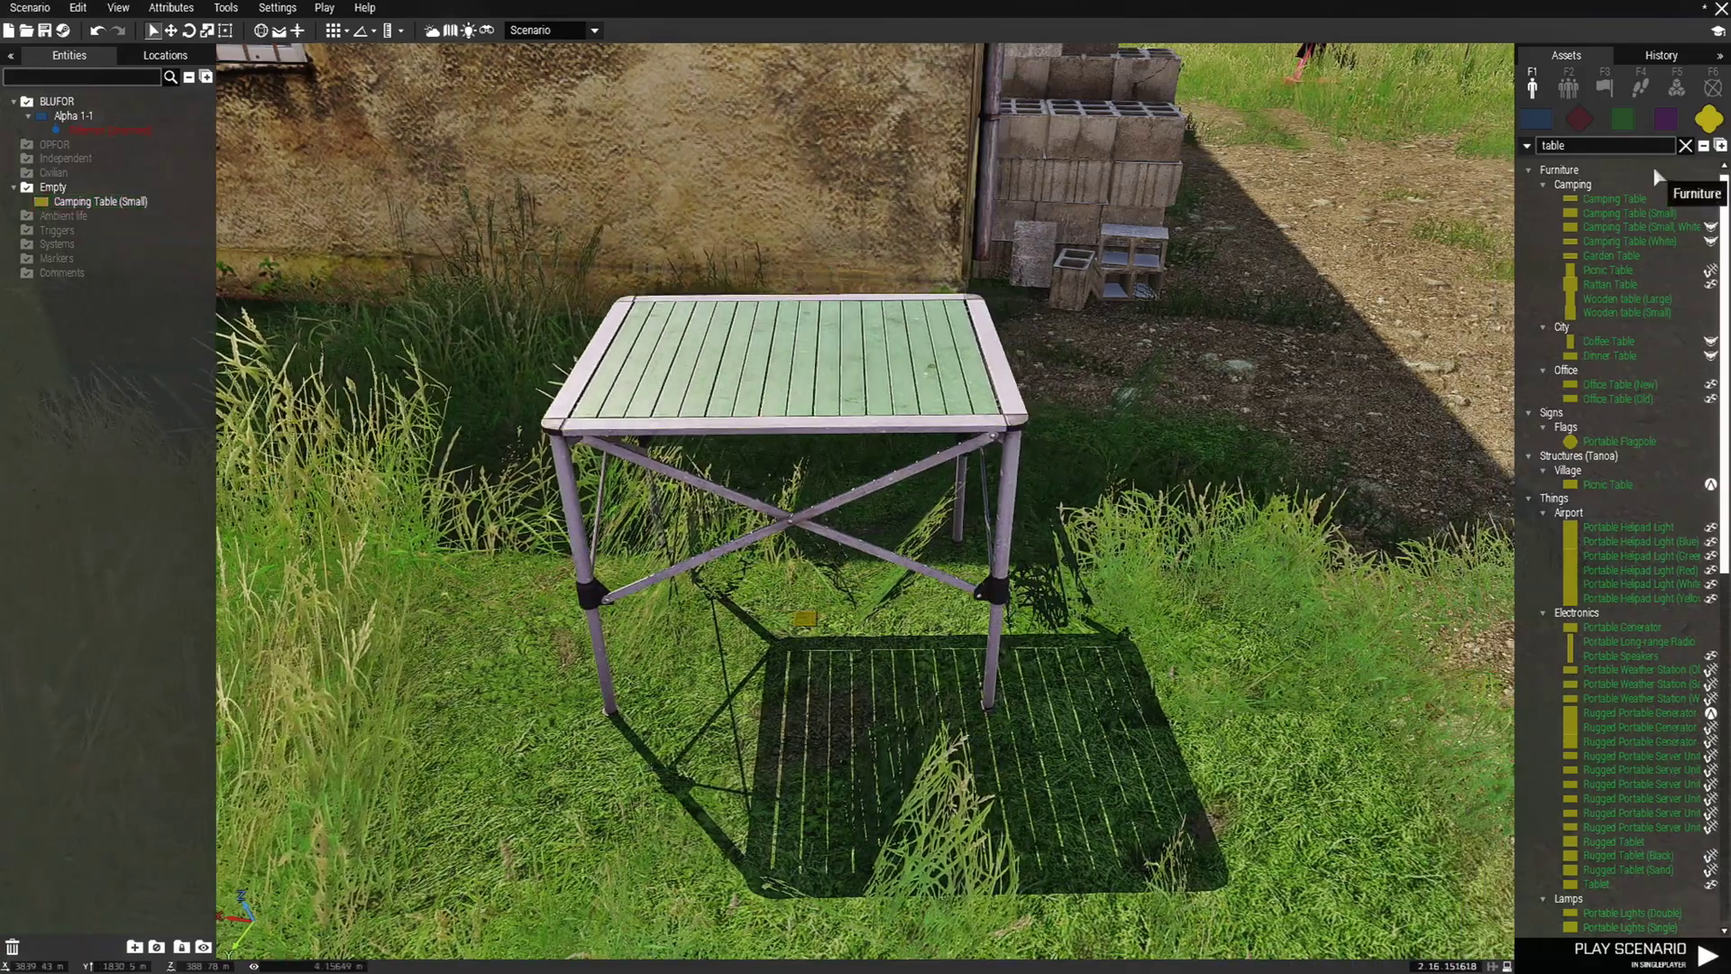
{"action": "left_click", "coordinate": [1685, 146]}
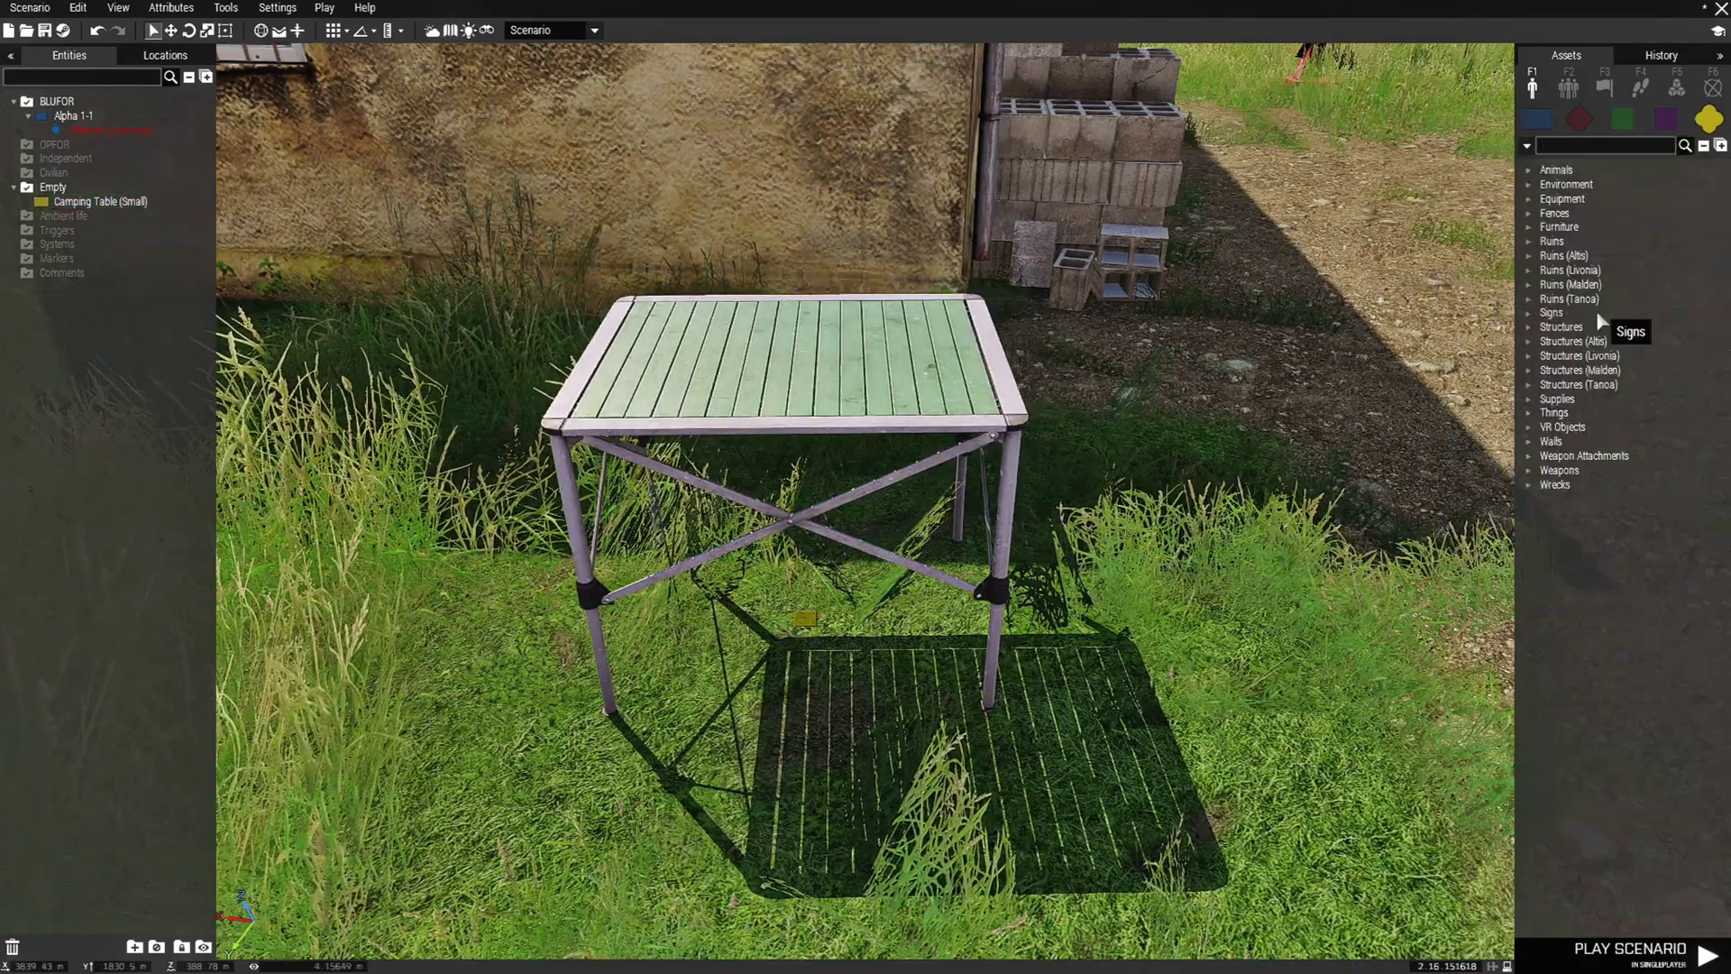
{"action": "left_click", "coordinate": [1528, 412]}
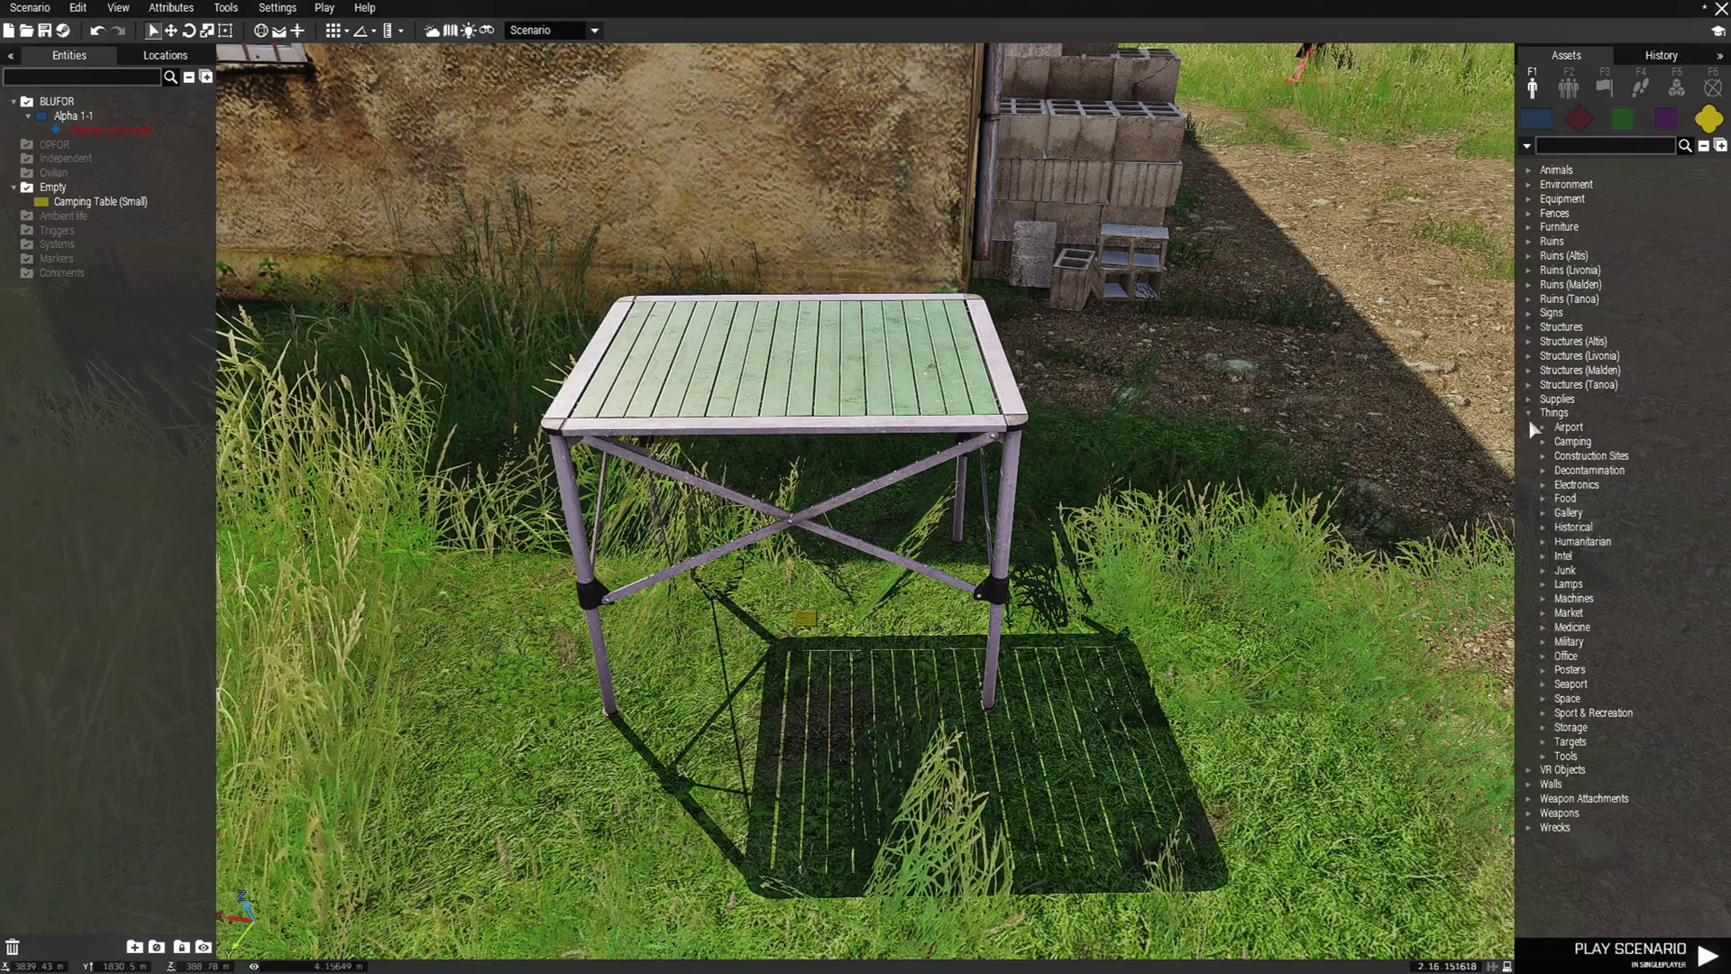
{"action": "left_click", "coordinate": [1541, 485]}
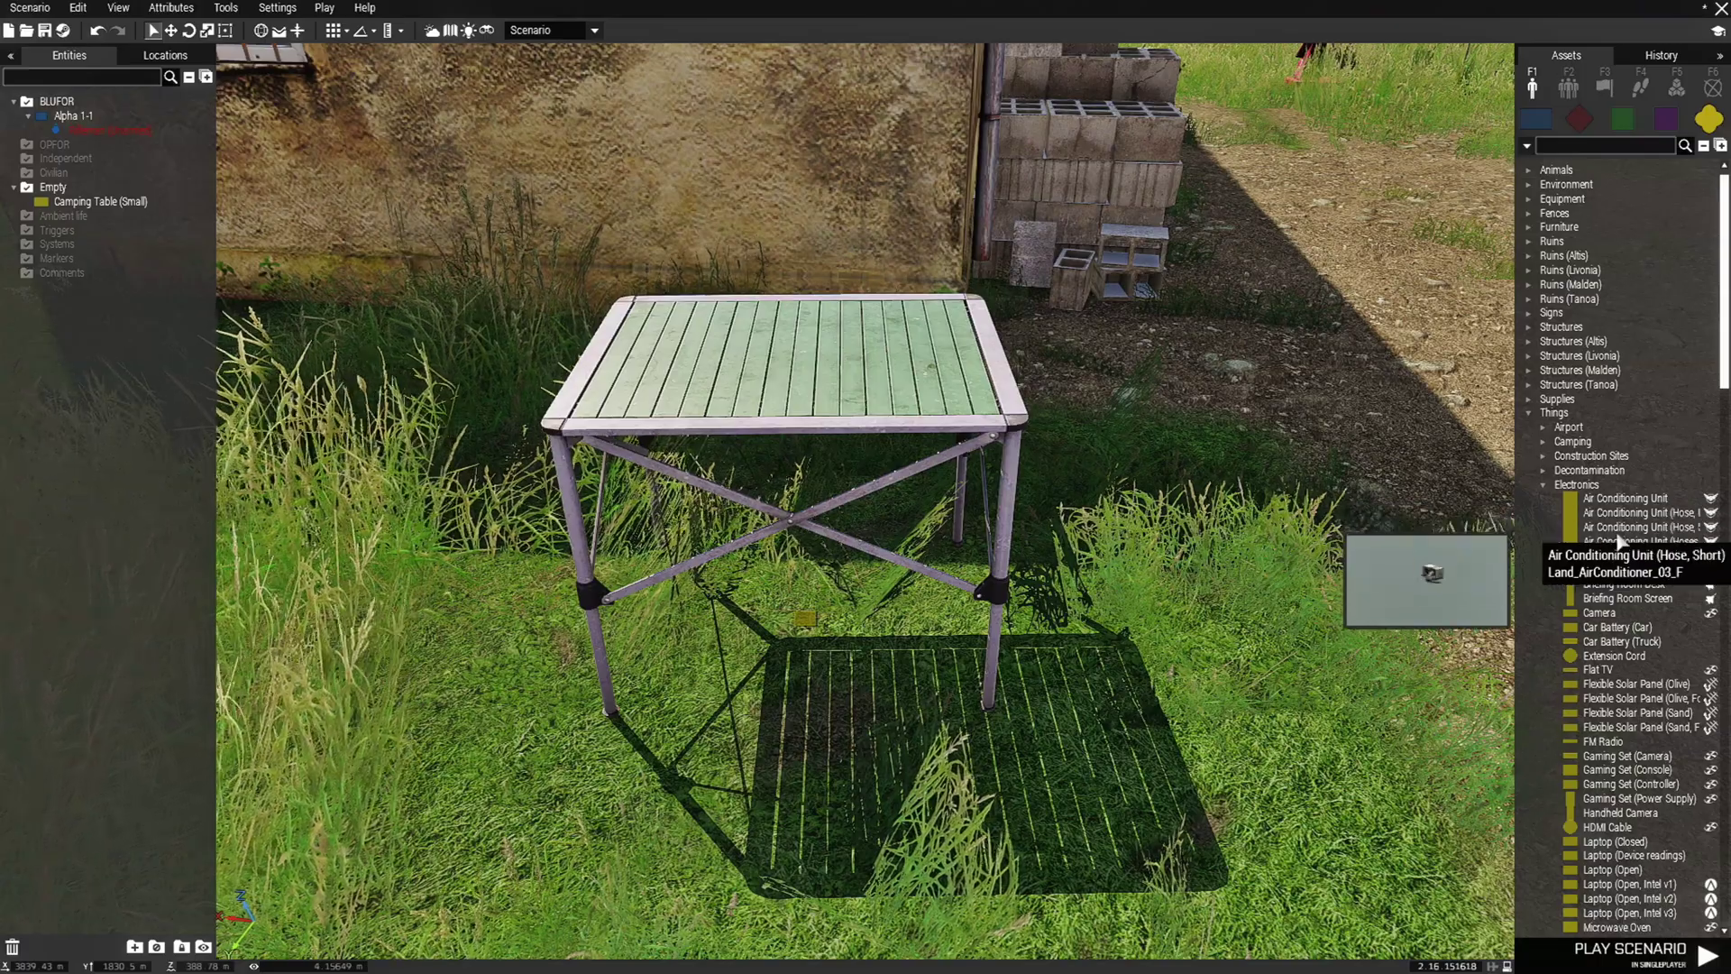
{"action": "scroll", "coordinate": [1616, 552], "scroll_direction": "down", "scroll_amount": 3}
{"action": "scroll", "coordinate": [1616, 552], "scroll_direction": "down", "scroll_amount": 3}
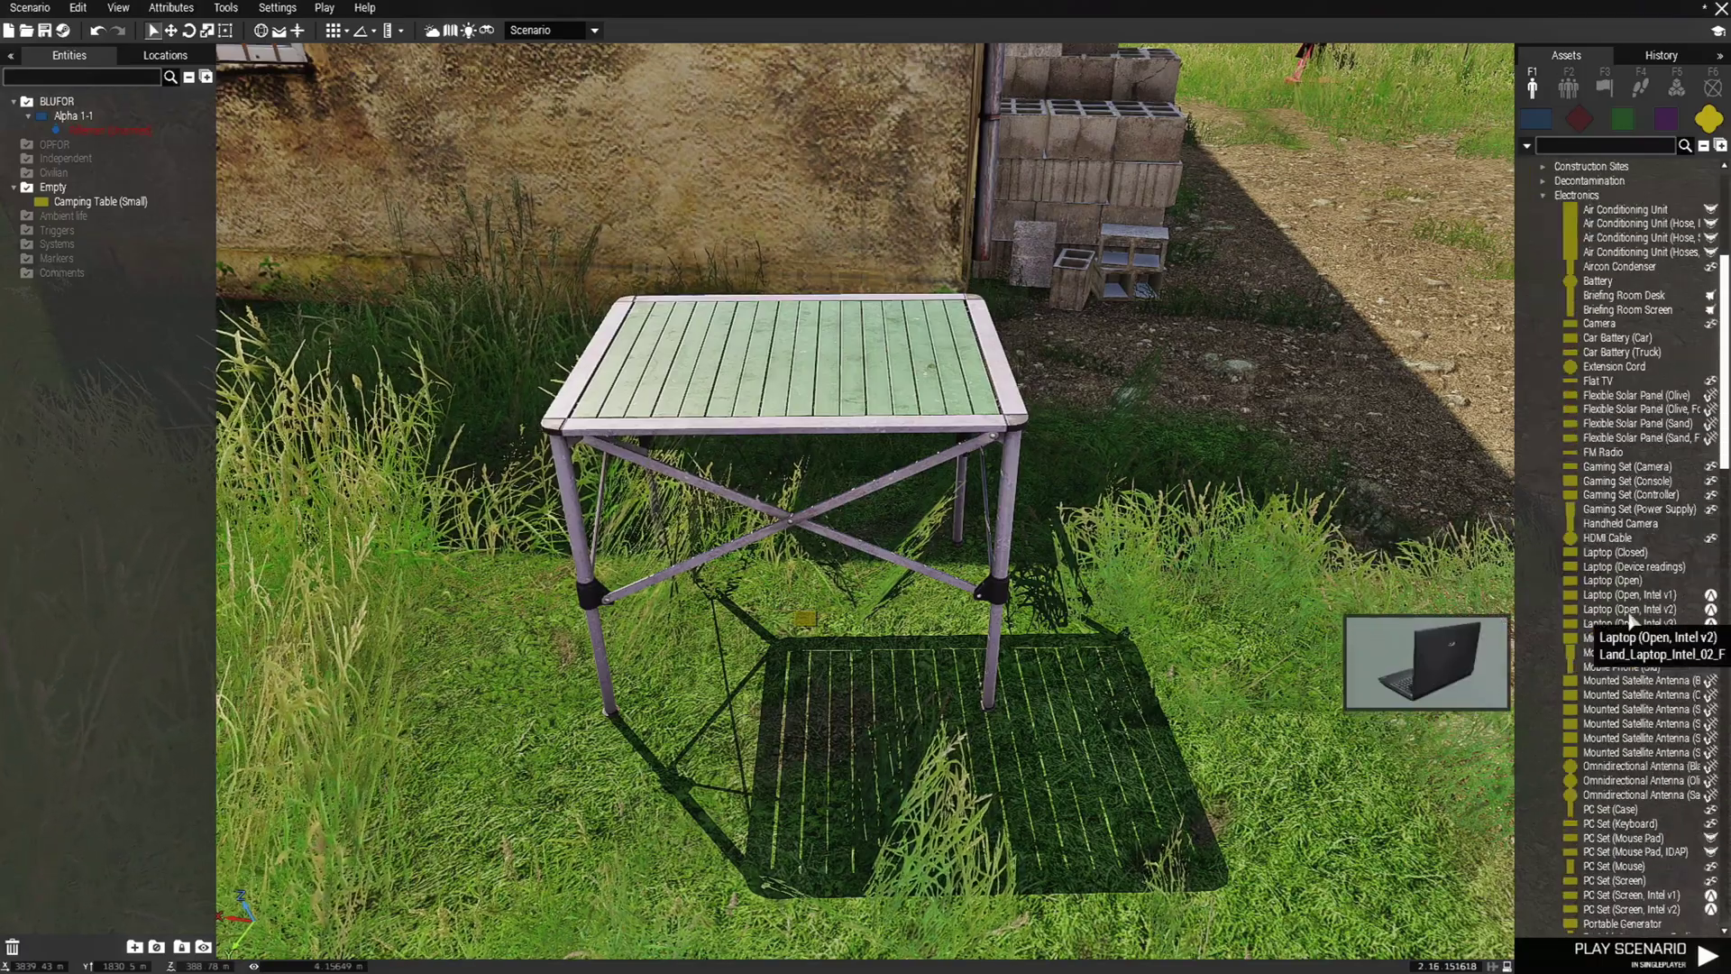
{"action": "left_click", "coordinate": [1618, 582]}
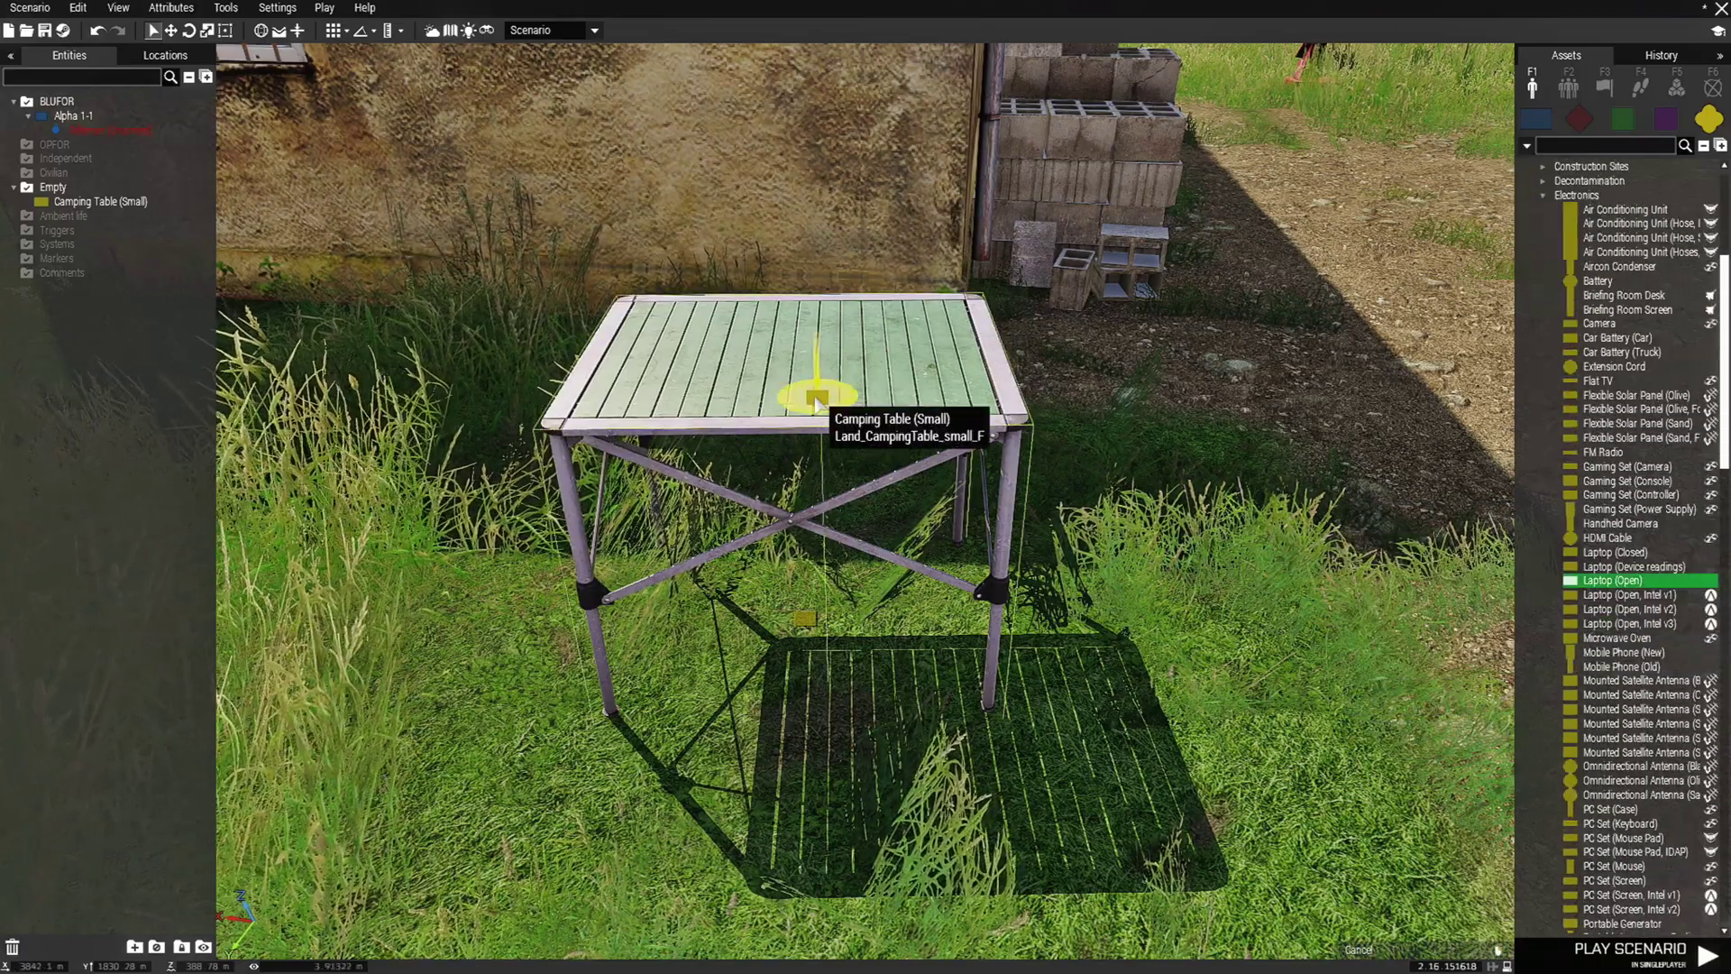
{"action": "scroll", "coordinate": [836, 507], "scroll_direction": "up", "scroll_amount": 2}
{"action": "scroll", "coordinate": [837, 507], "scroll_direction": "up", "scroll_amount": 3}
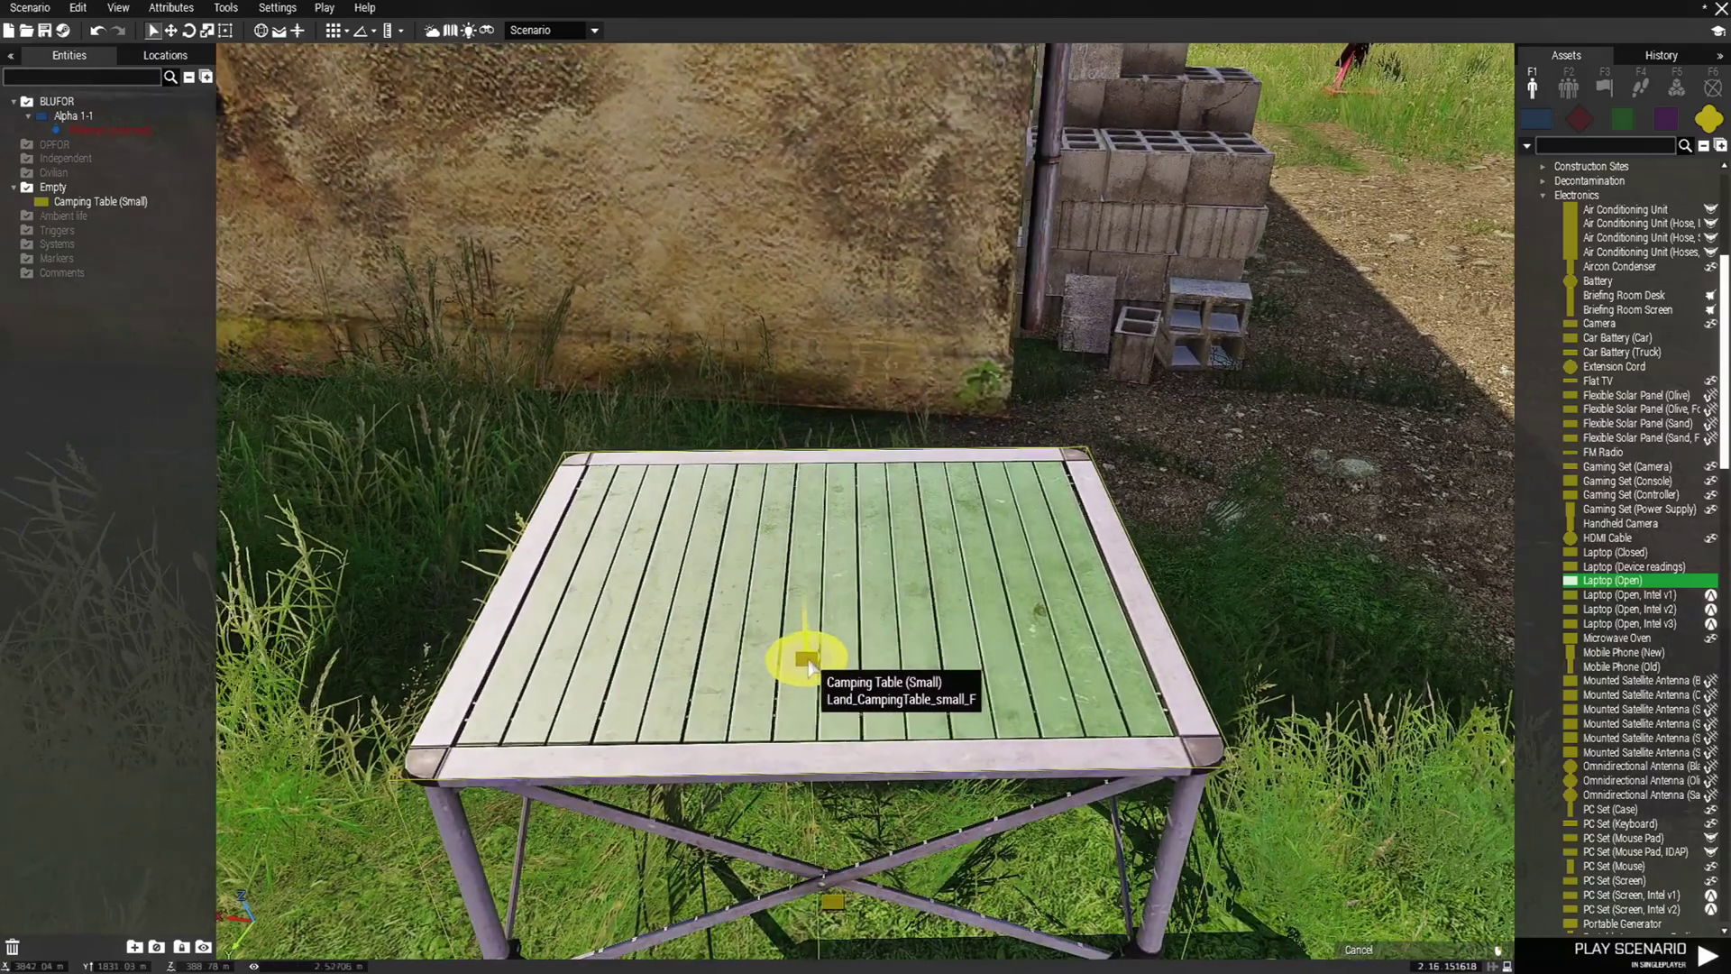
{"action": "left_click", "coordinate": [814, 658]}
Step: Rotate the laptop on the table so its screen faces the rifleman's side, and deselect it
{"action": "left_click_drag", "start_coordinate": [814, 658], "coordinate": [792, 914], "text": "shift"}
{"action": "scroll", "coordinate": [784, 811], "scroll_direction": "up", "scroll_amount": 5}
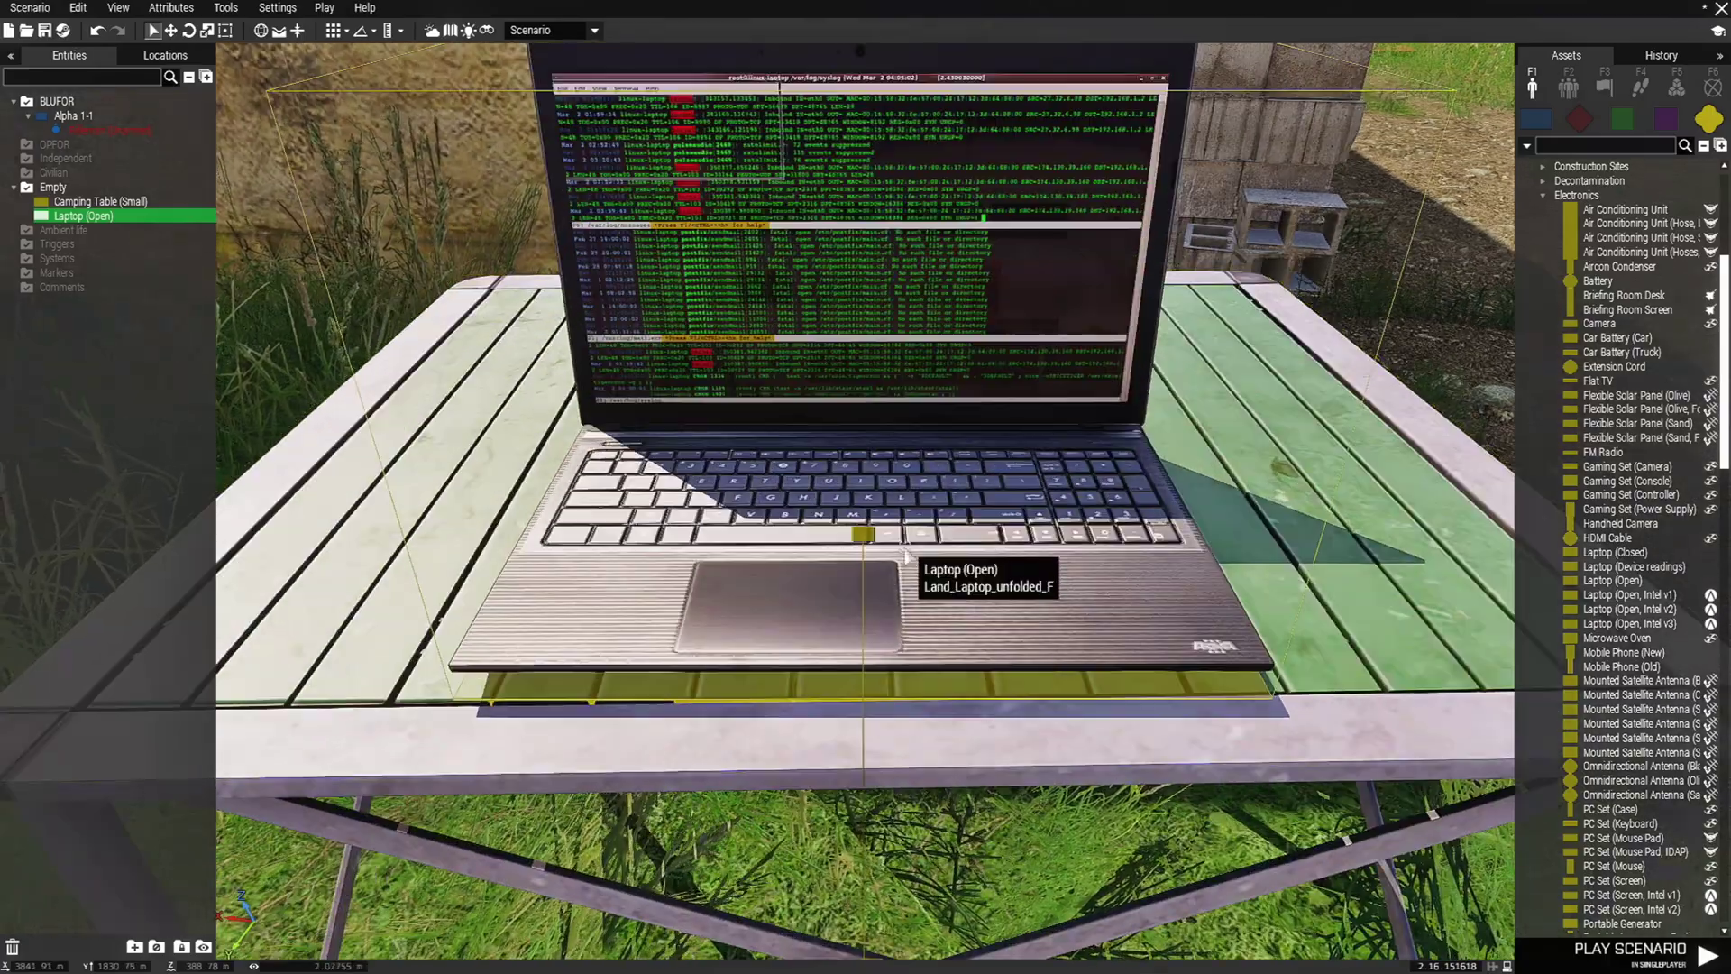
{"action": "scroll", "coordinate": [905, 505], "scroll_direction": "down", "scroll_amount": 5}
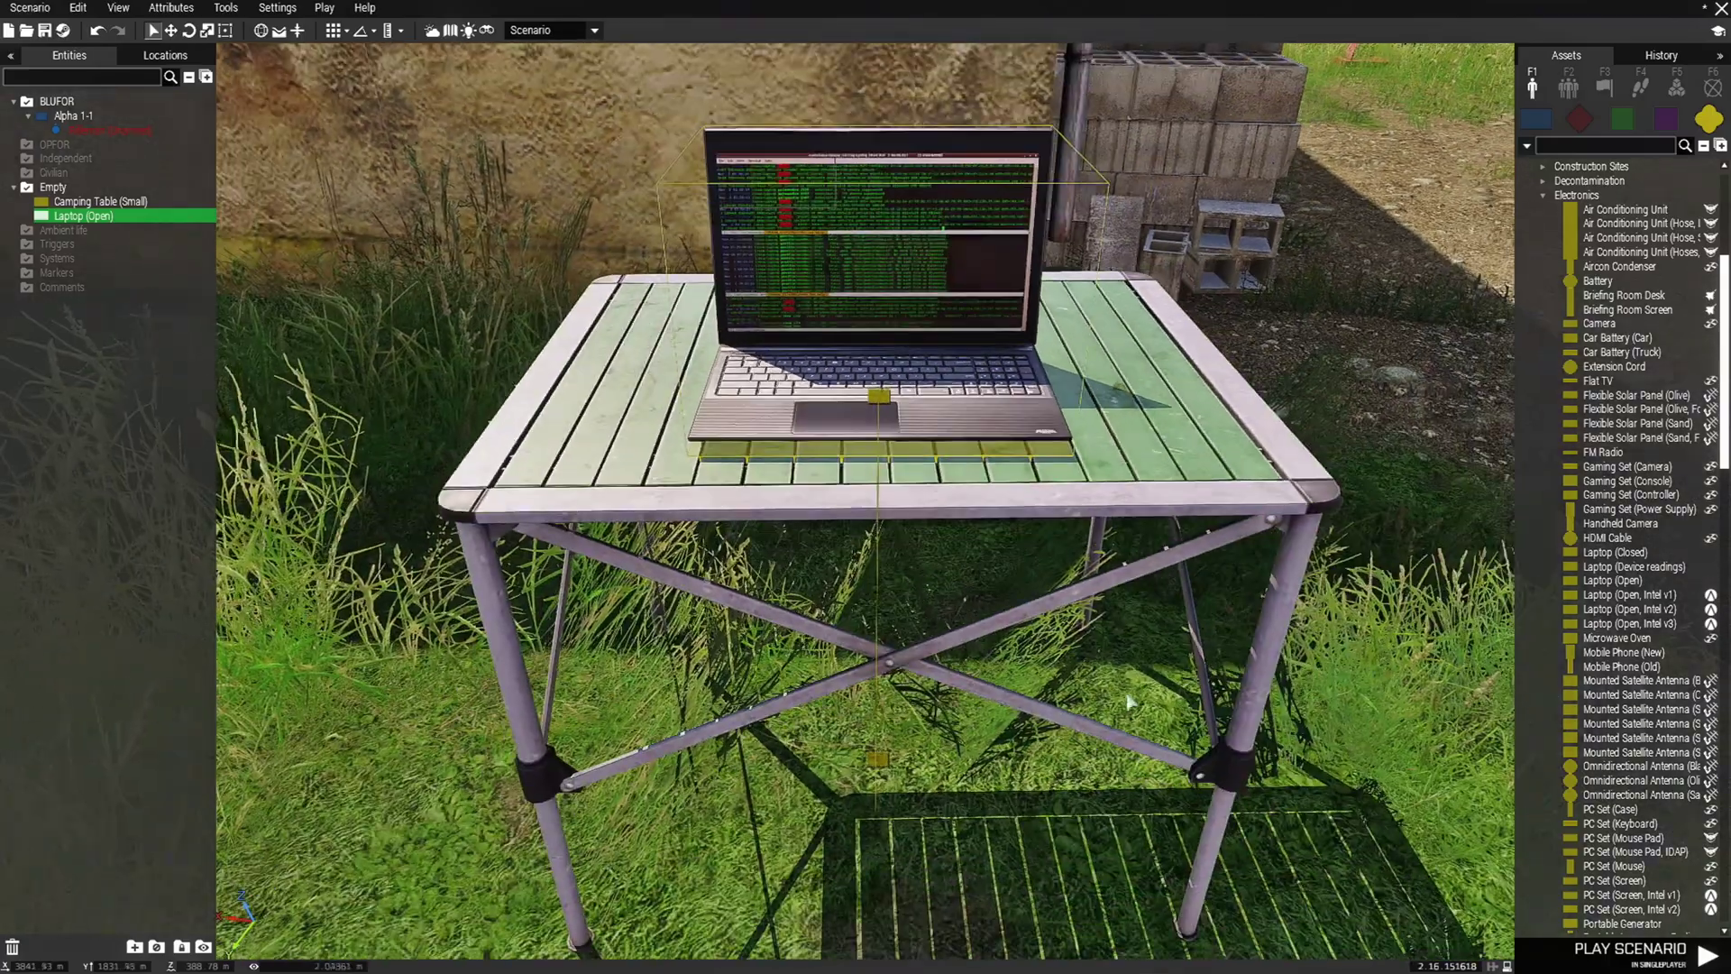
{"action": "key", "text": "d"}
{"action": "left_click", "coordinate": [1311, 822]}
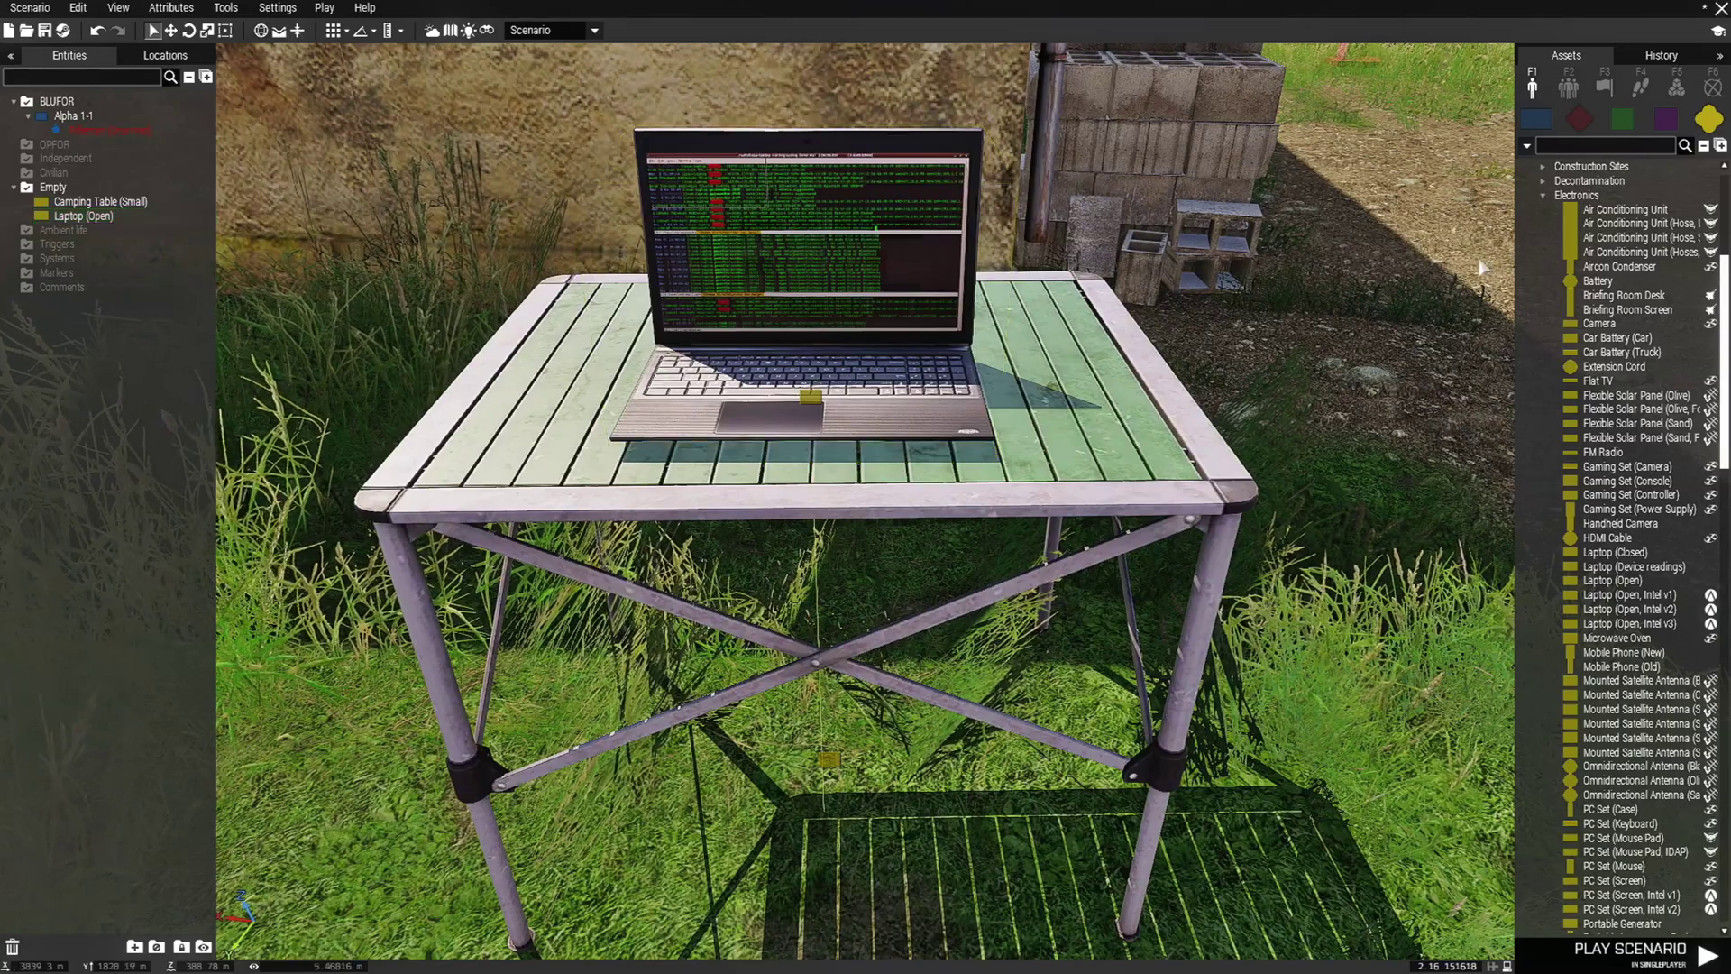
{"action": "scroll", "coordinate": [1332, 529], "scroll_direction": "down", "scroll_amount": 1}
{"action": "key", "text": "d"}
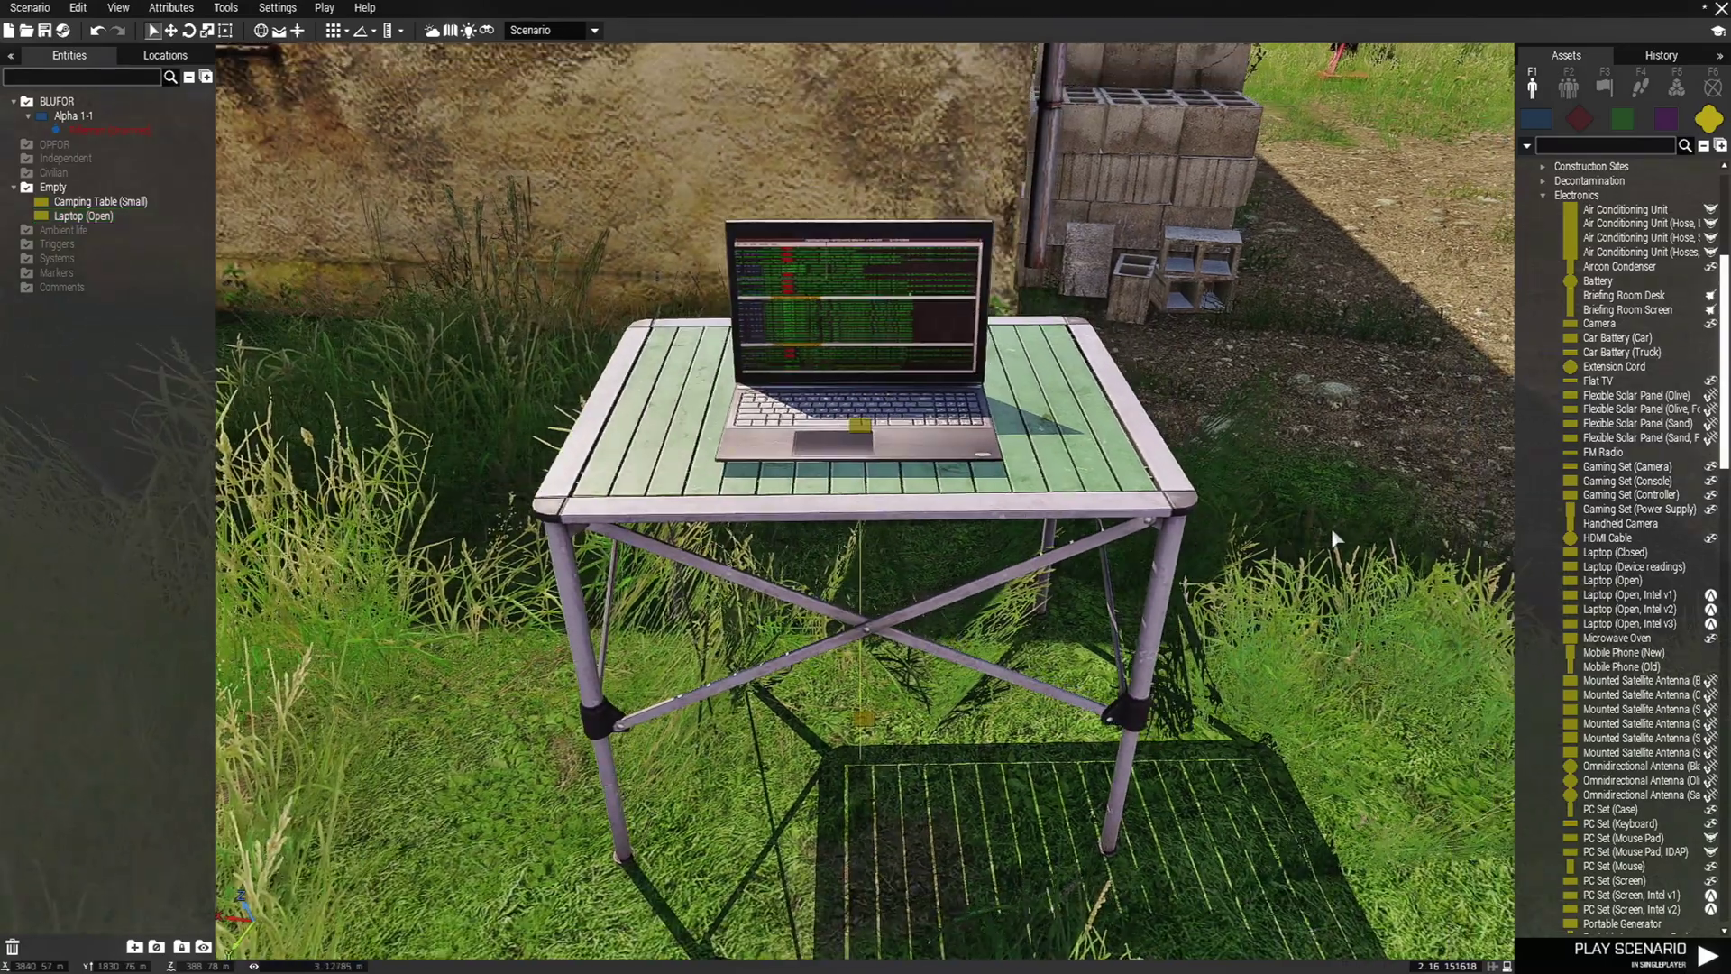
{"action": "key", "text": "d"}
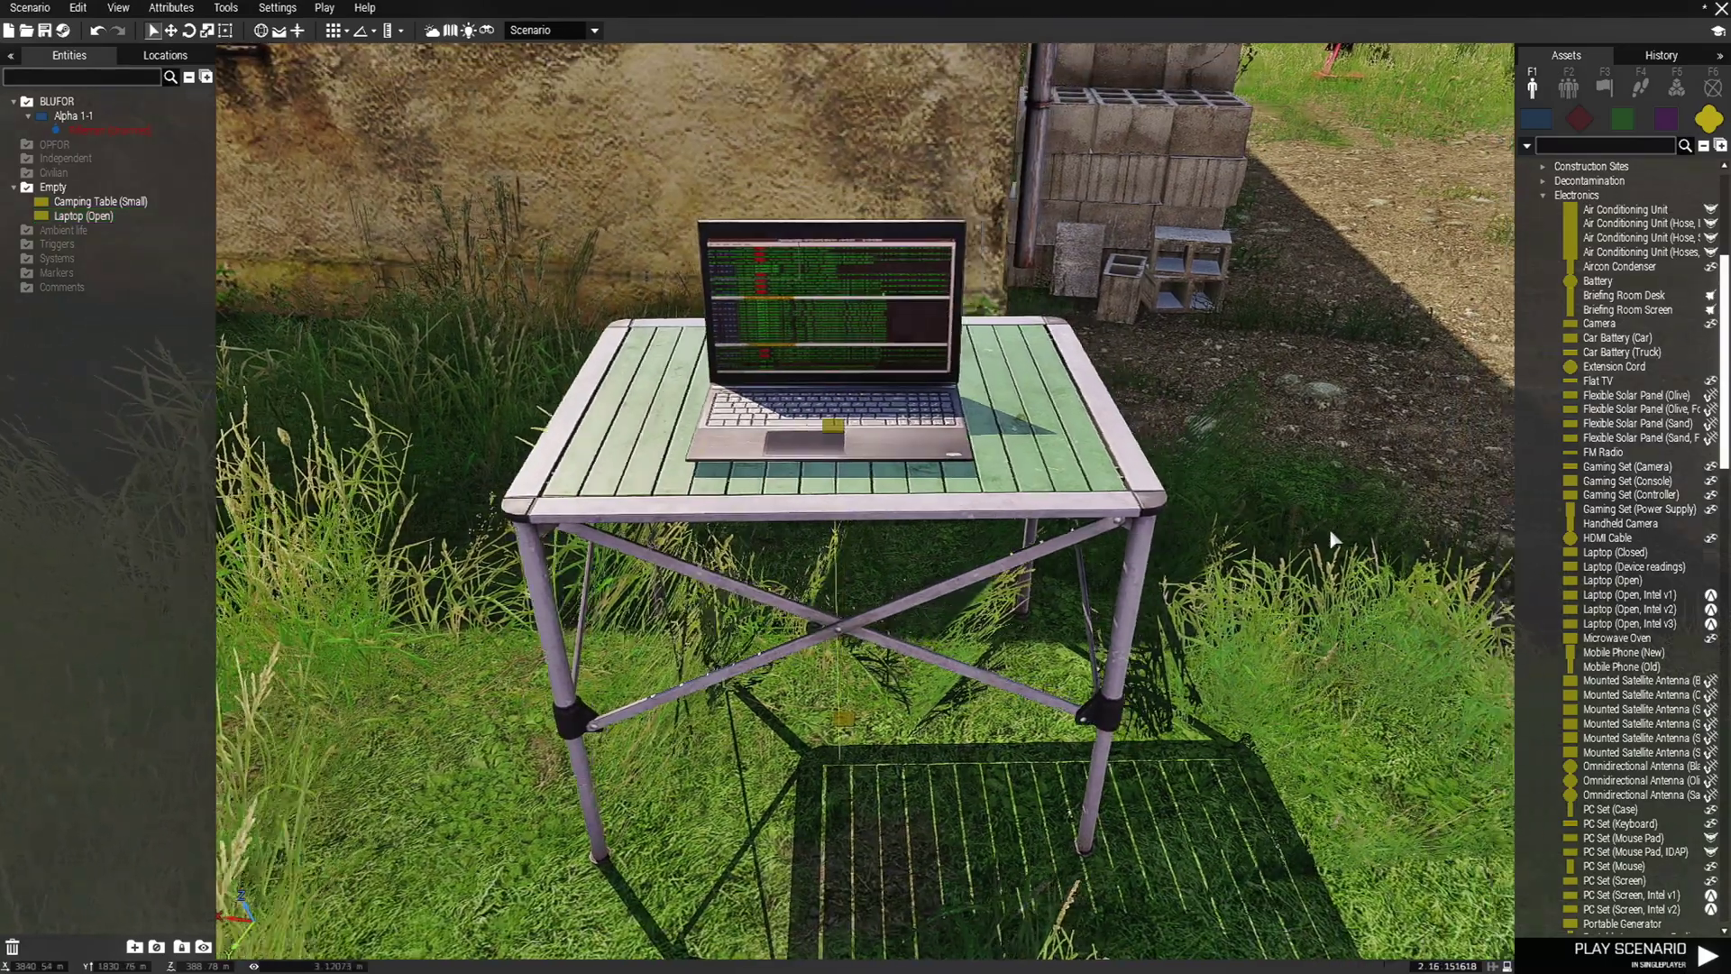
{"action": "scroll", "coordinate": [1330, 540], "scroll_direction": "down", "scroll_amount": 1}
{"action": "key", "text": "d"}
{"action": "scroll", "coordinate": [1330, 534], "scroll_direction": "down", "scroll_amount": 1}
{"action": "key", "text": "d"}
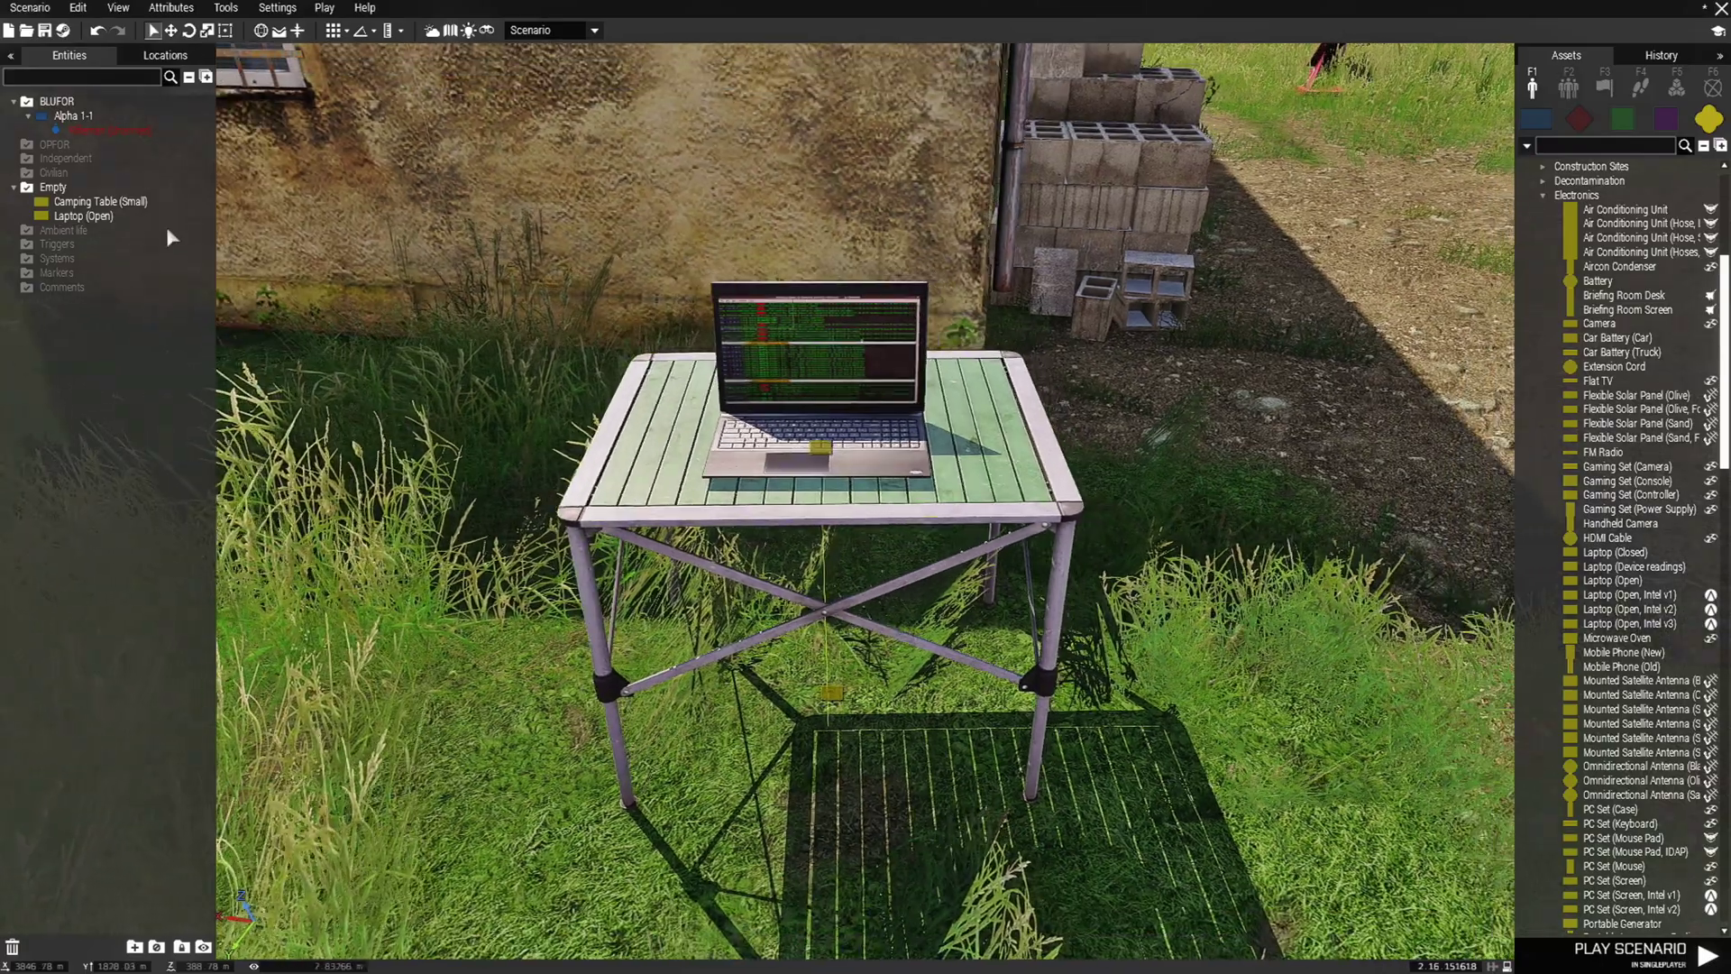
Step: Save the scenario in the Livonia missions folder under the file name Intel_Picture
{"action": "left_click", "coordinate": [44, 30]}
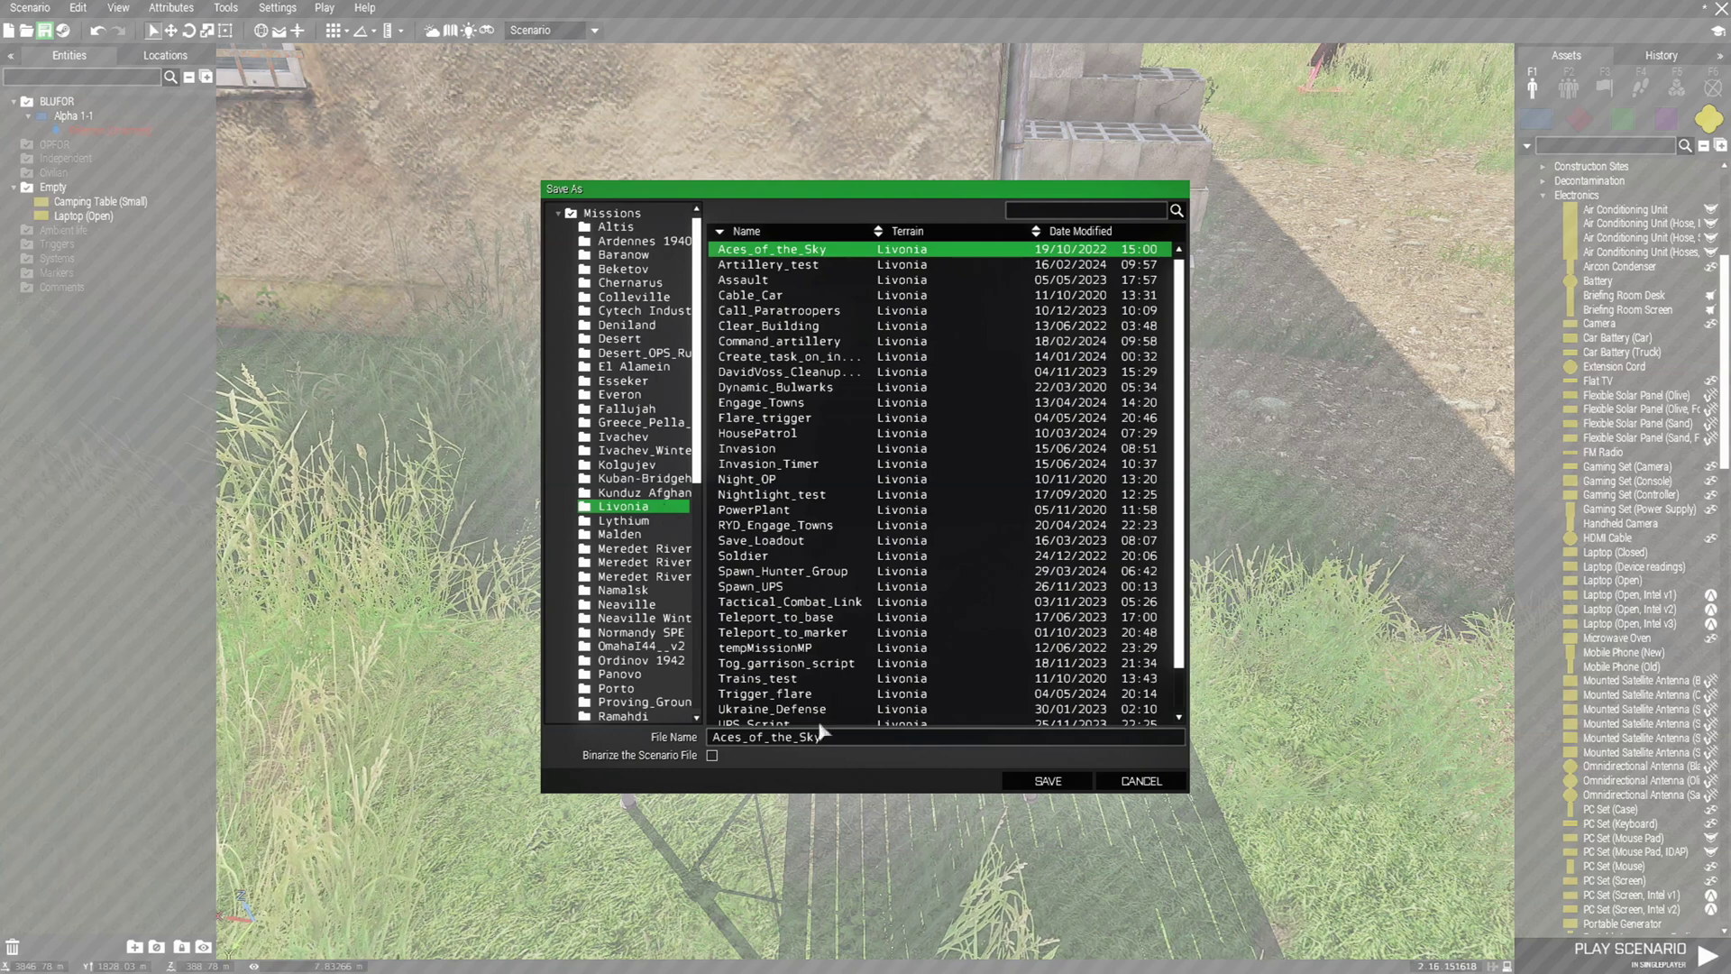
{"action": "double_click", "coordinate": [848, 742]}
{"action": "key", "text": "BackSpace"}
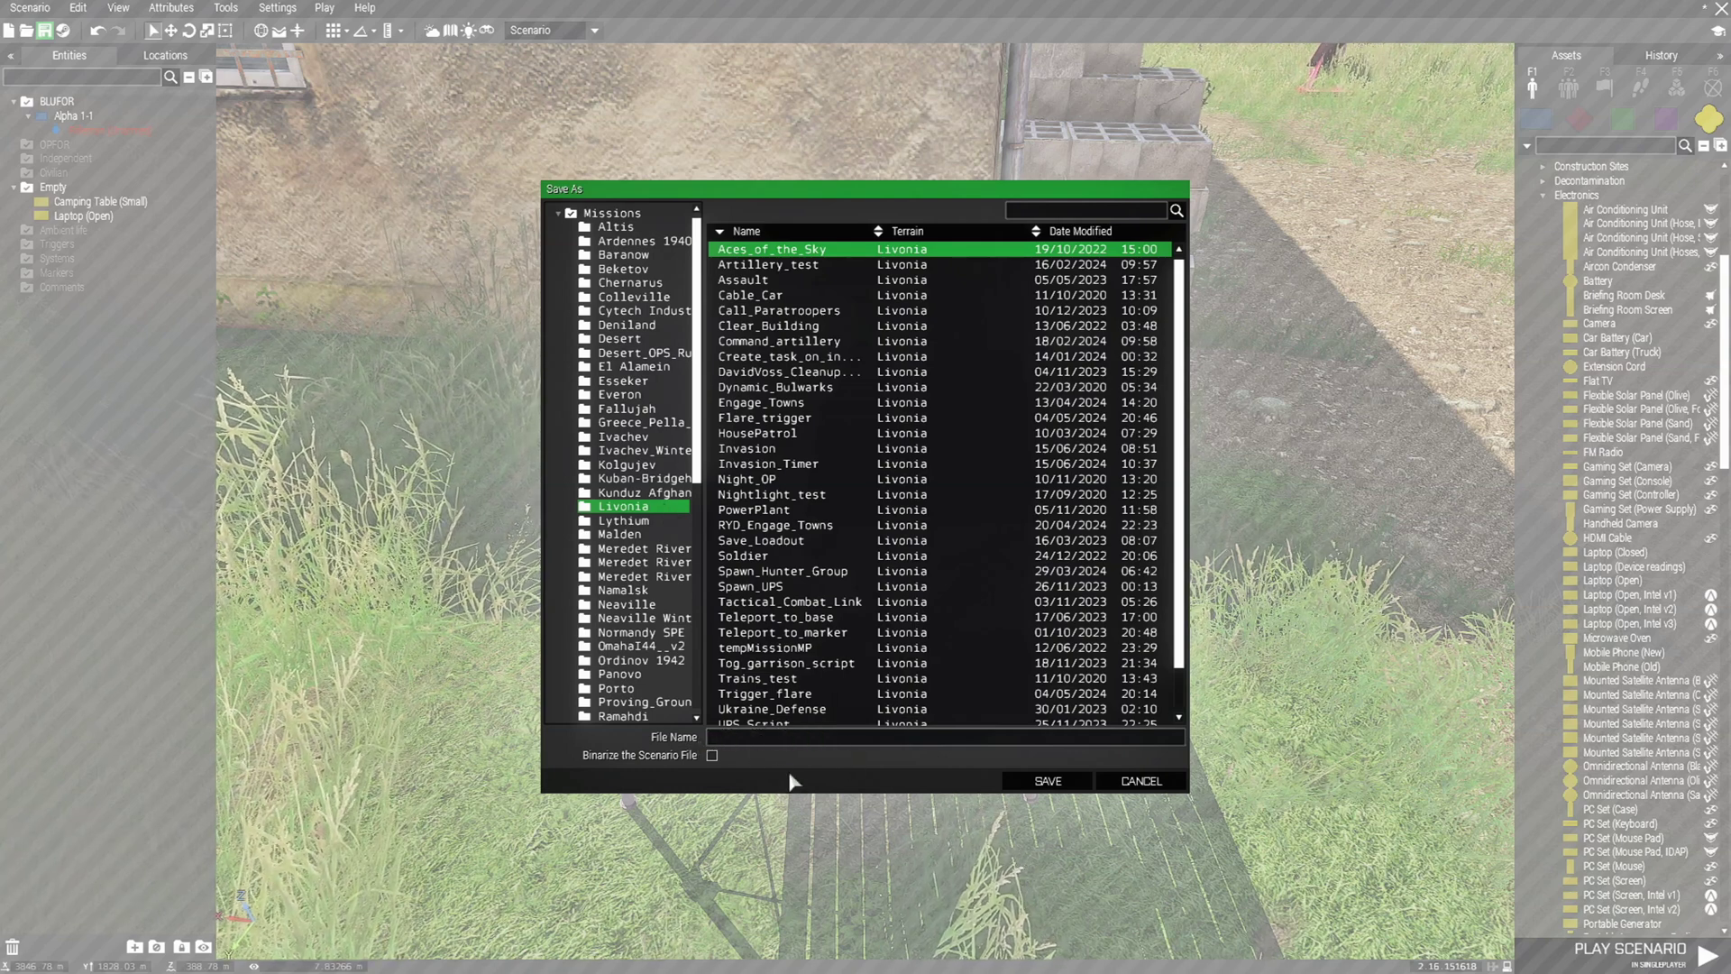
{"action": "type", "text": "Intel"}
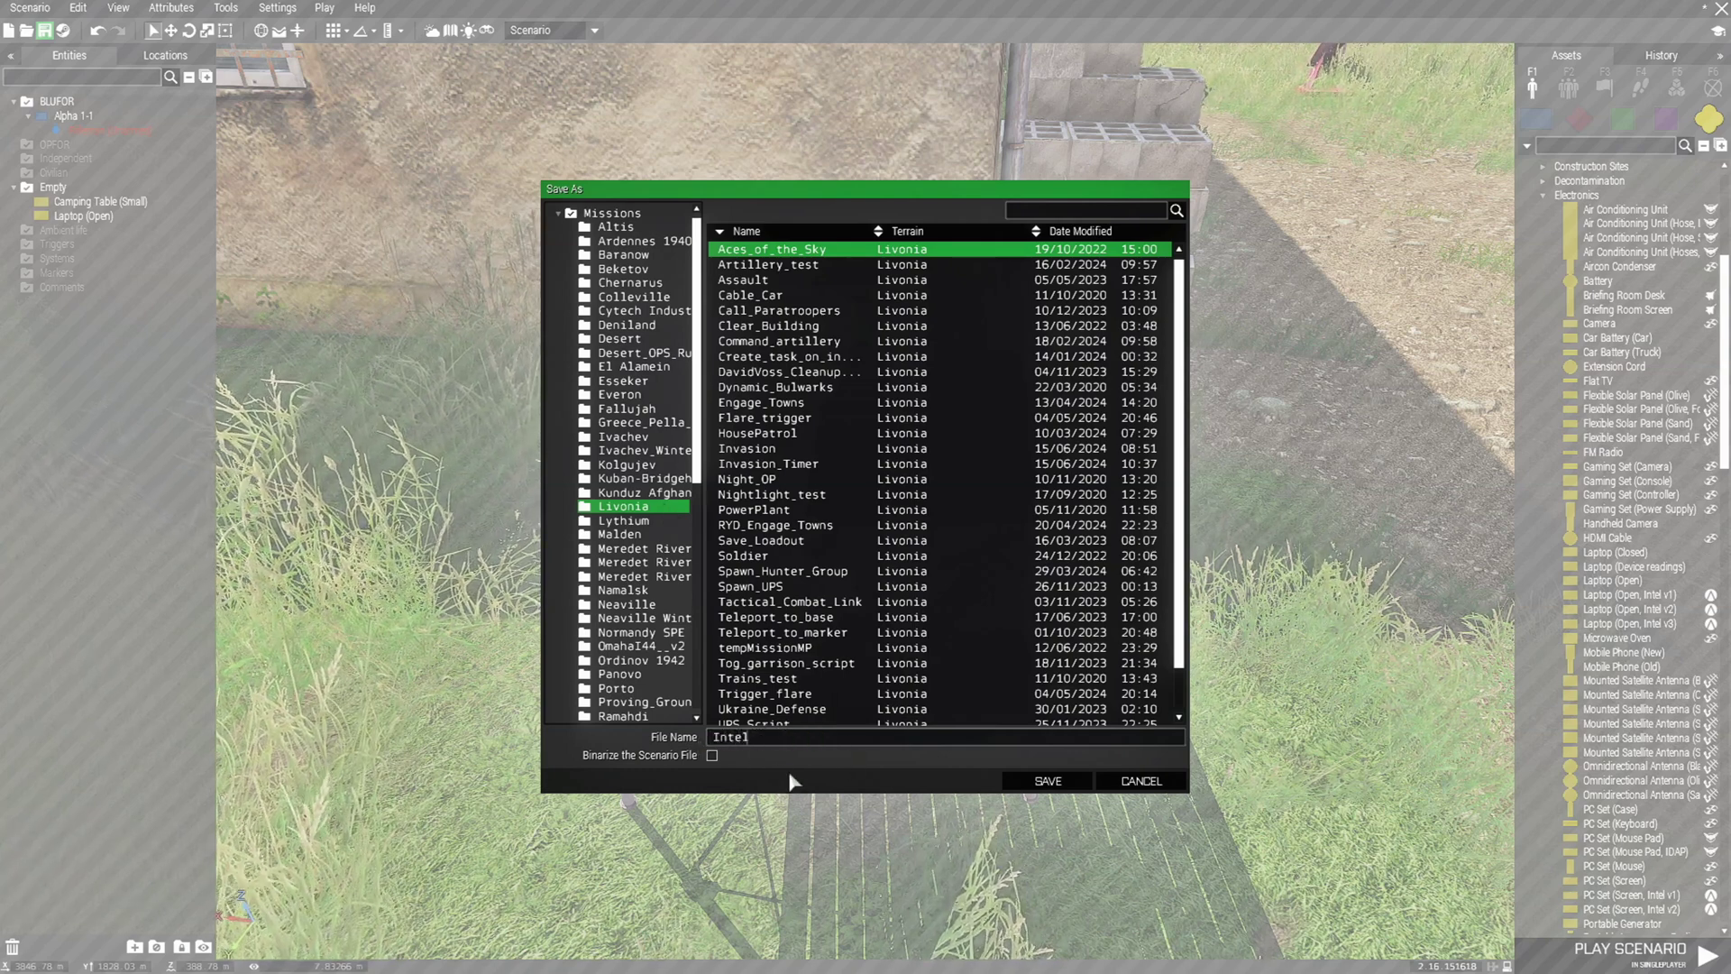
{"action": "type", "text": "_Pict"}
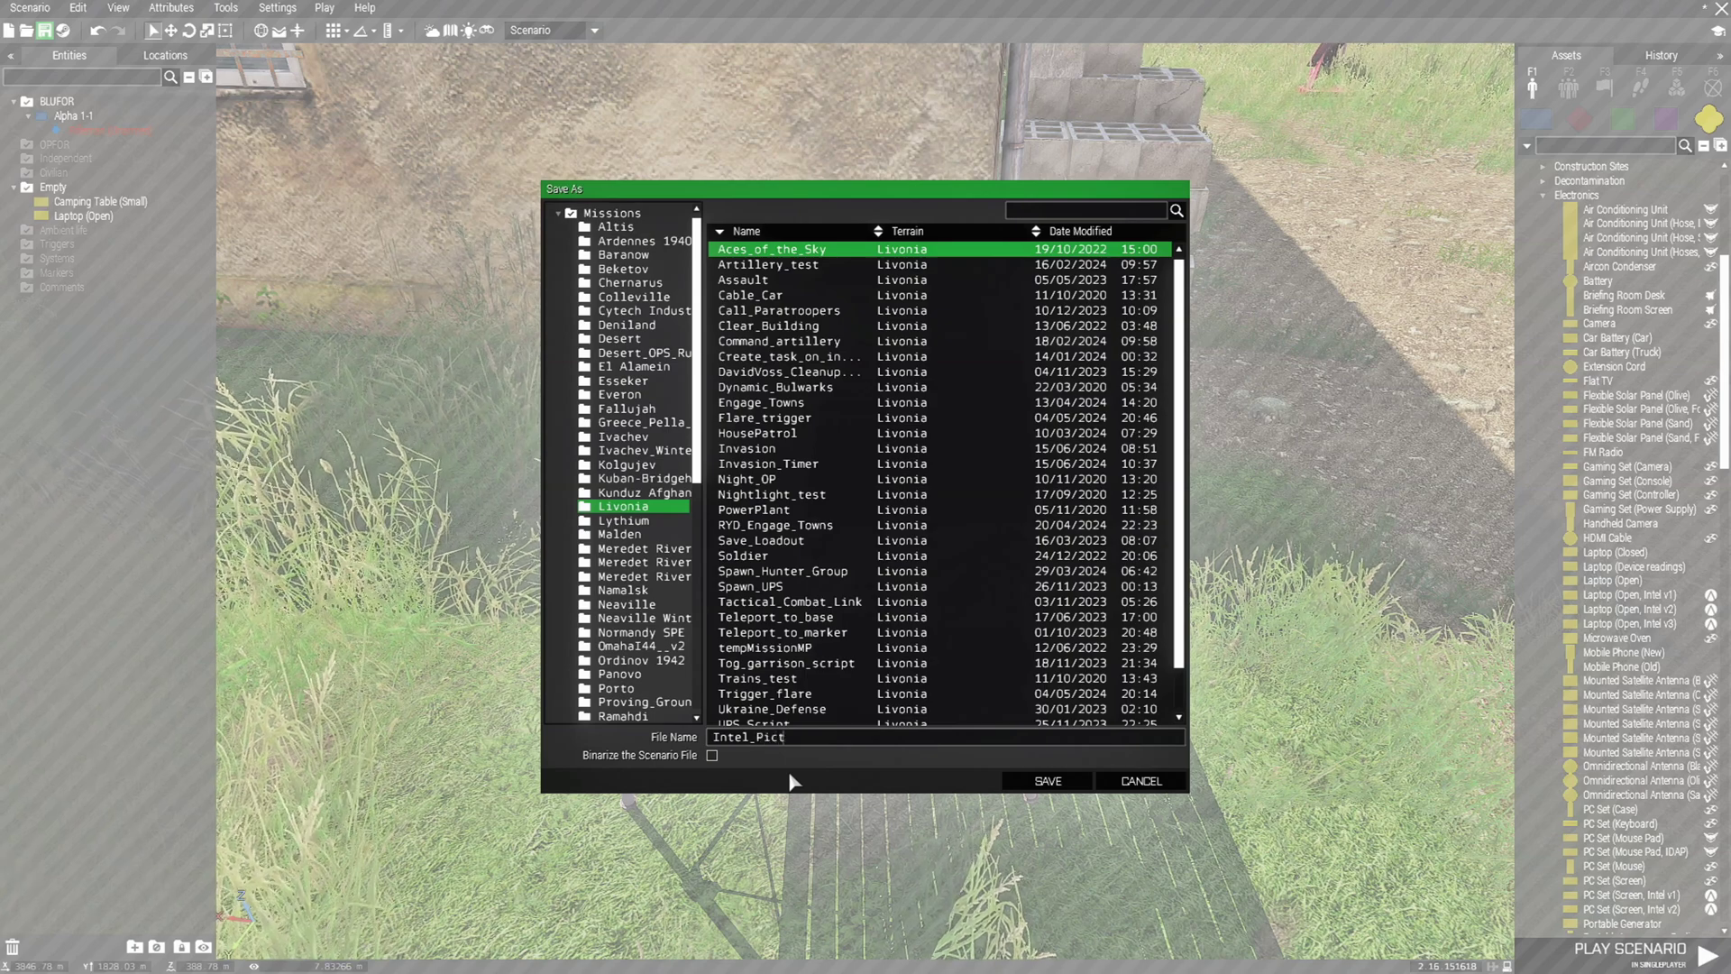
{"action": "type", "text": "ure"}
{"action": "left_click", "coordinate": [1050, 779]}
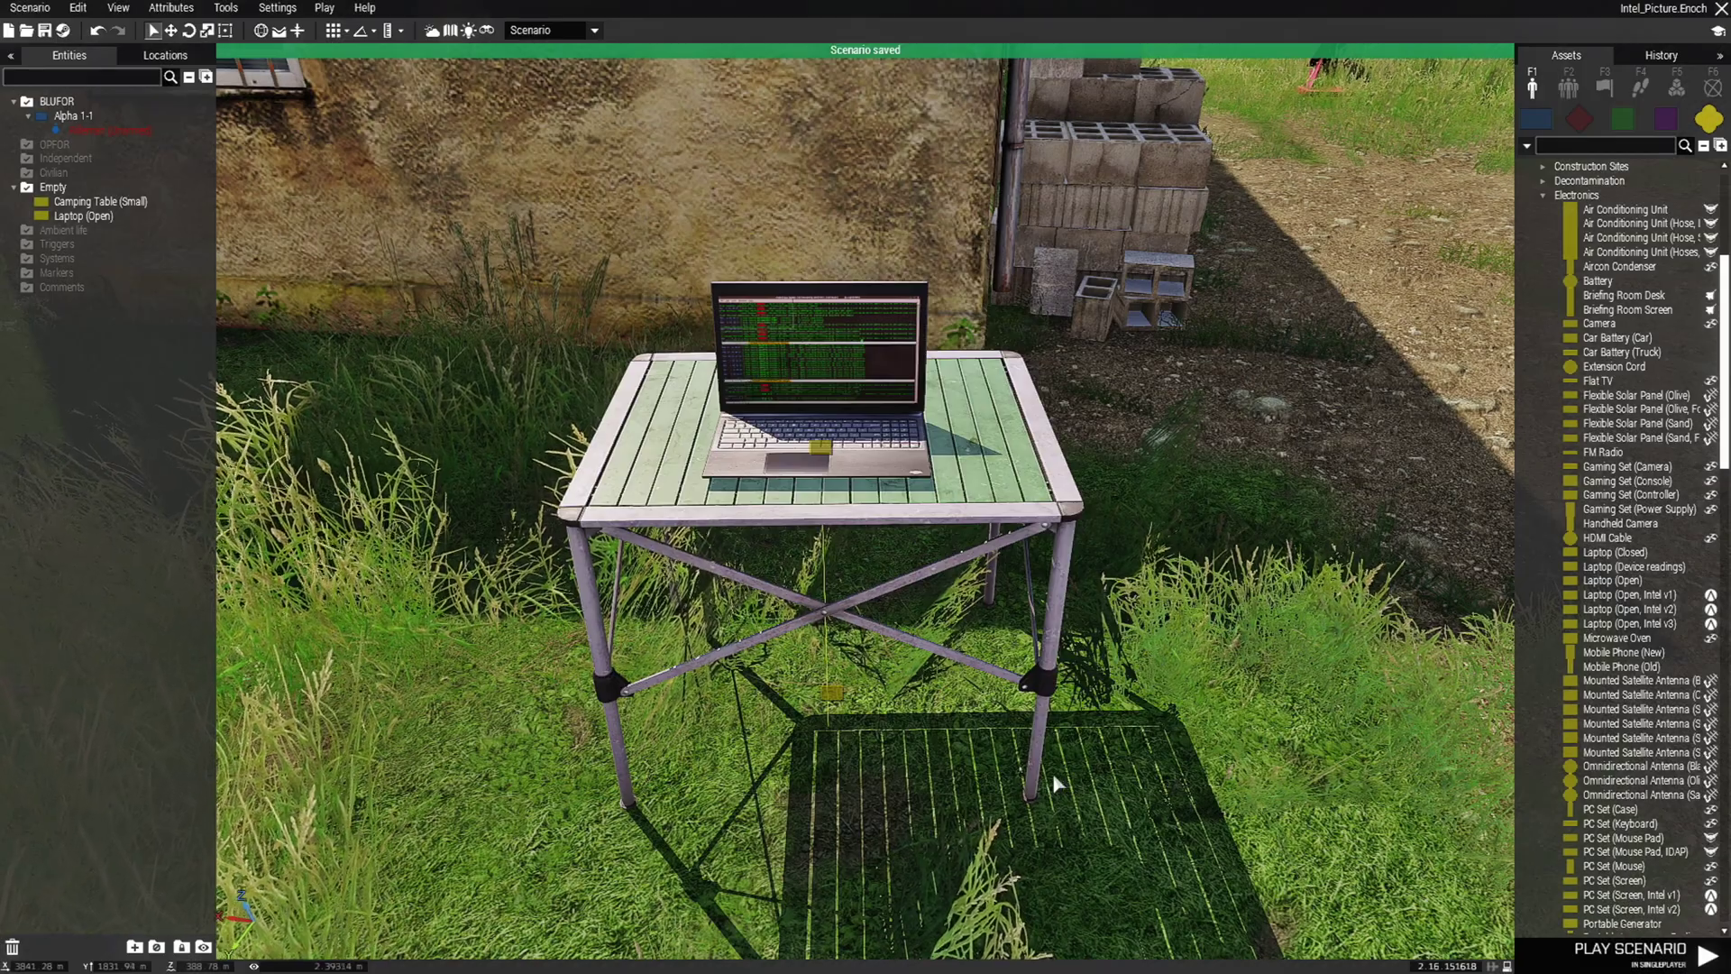
Step: Open the saved scenario's folder in File Explorer
{"action": "left_click", "coordinate": [43, 10]}
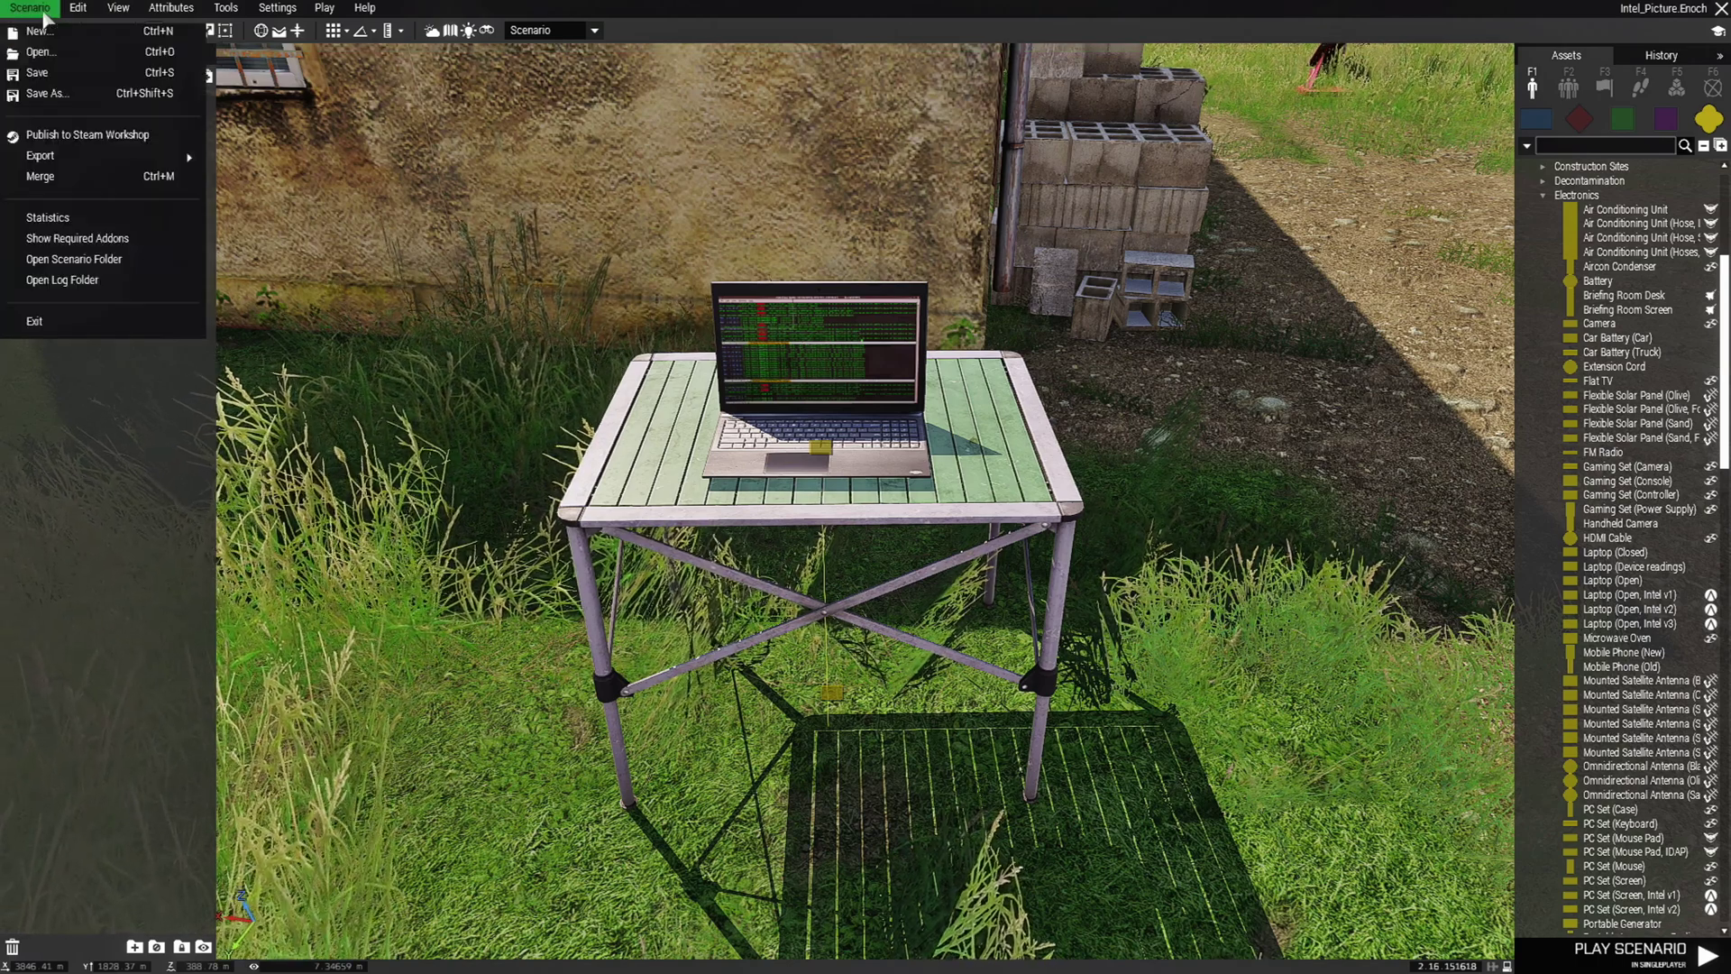
{"action": "left_click", "coordinate": [151, 264]}
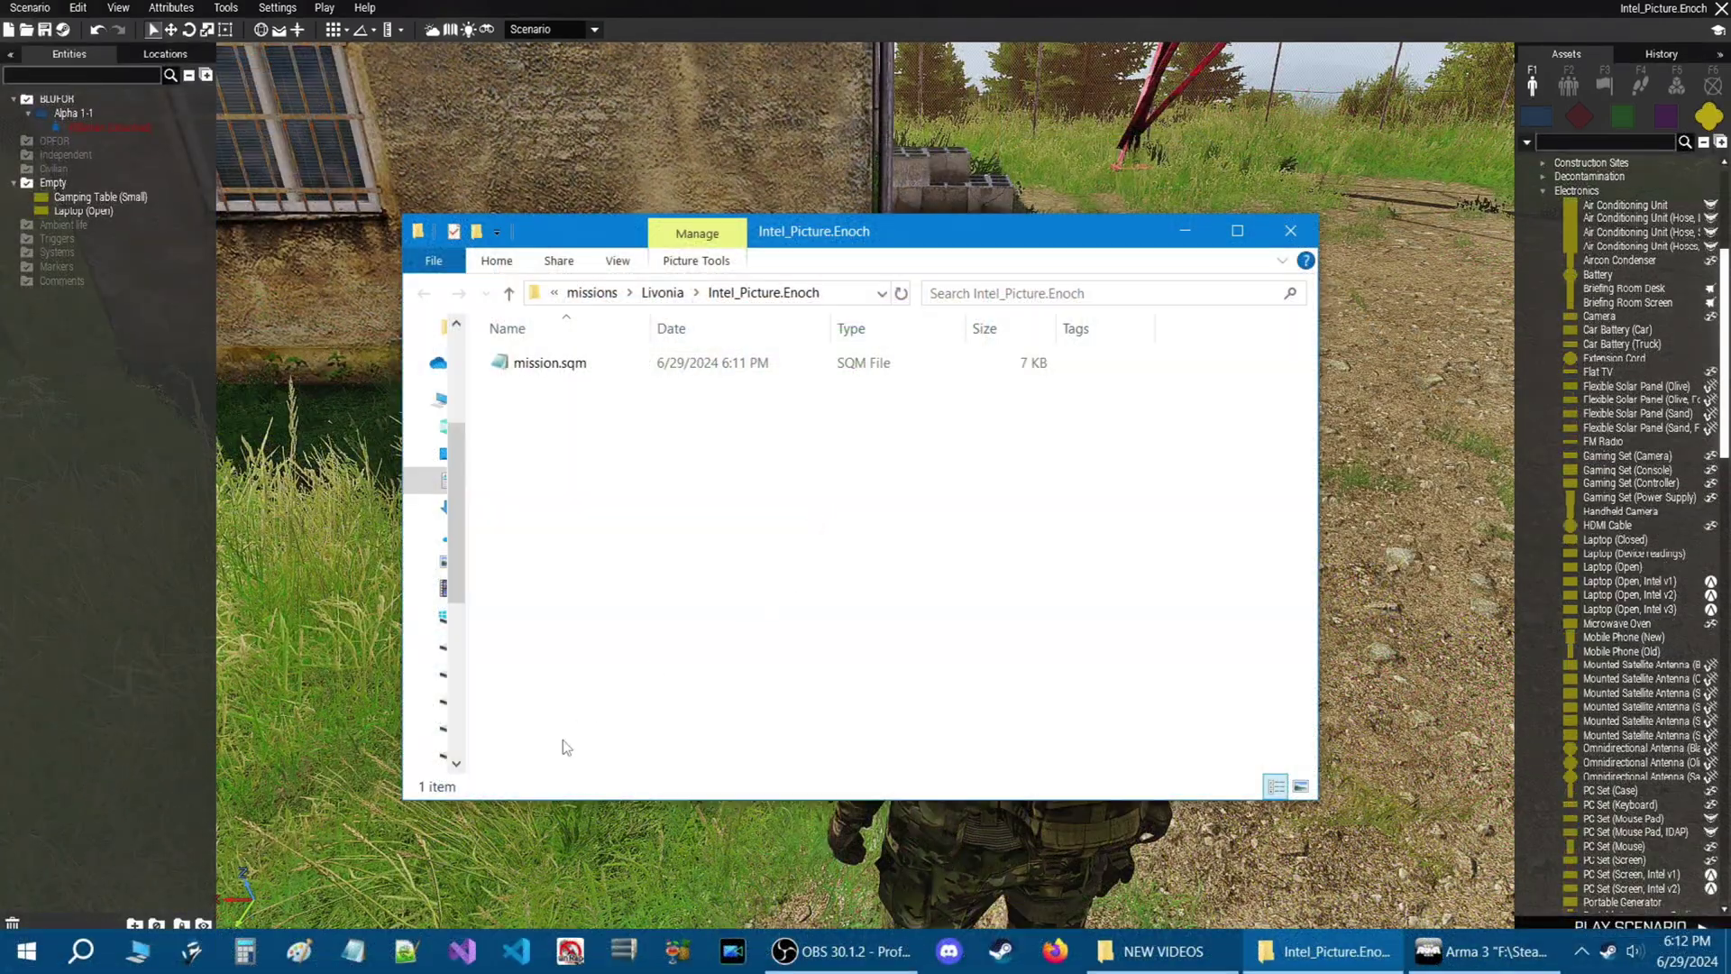
Step: In a new Notepad document, write ["init", [this, "imagename.jpg", "Intelname"]] call BIS_fnc_initLeaflet; on the second line
{"action": "left_click", "coordinate": [353, 951]}
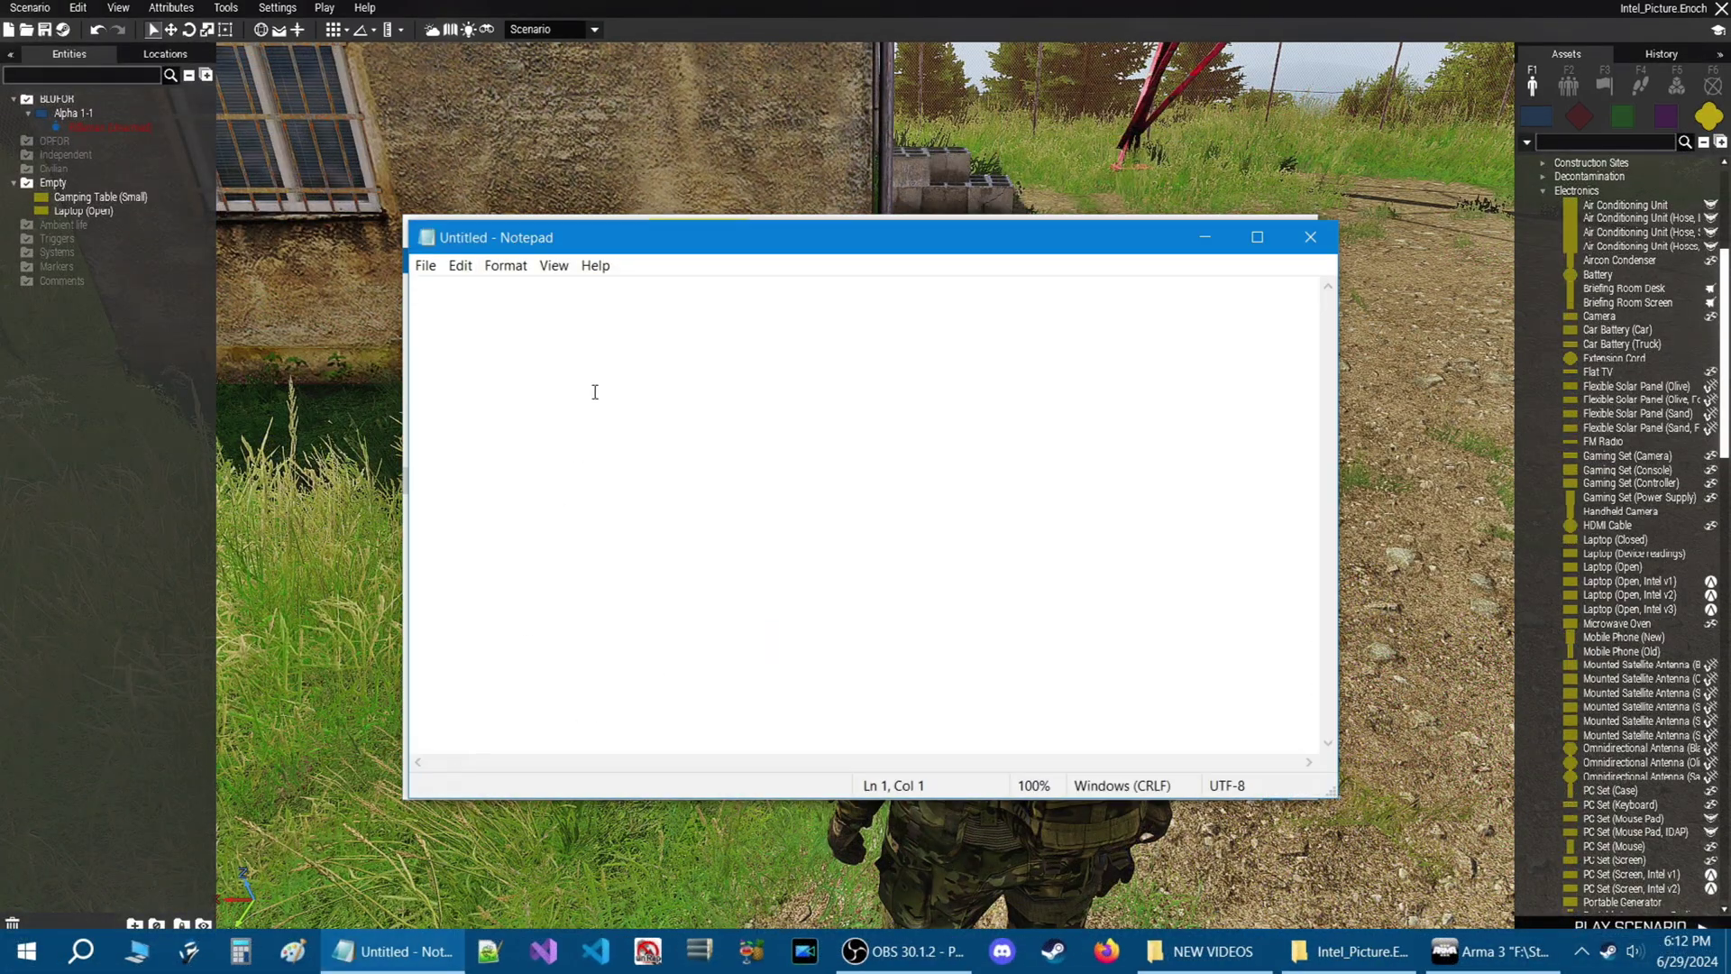
{"action": "left_click_drag", "start_coordinate": [675, 250], "coordinate": [661, 295]}
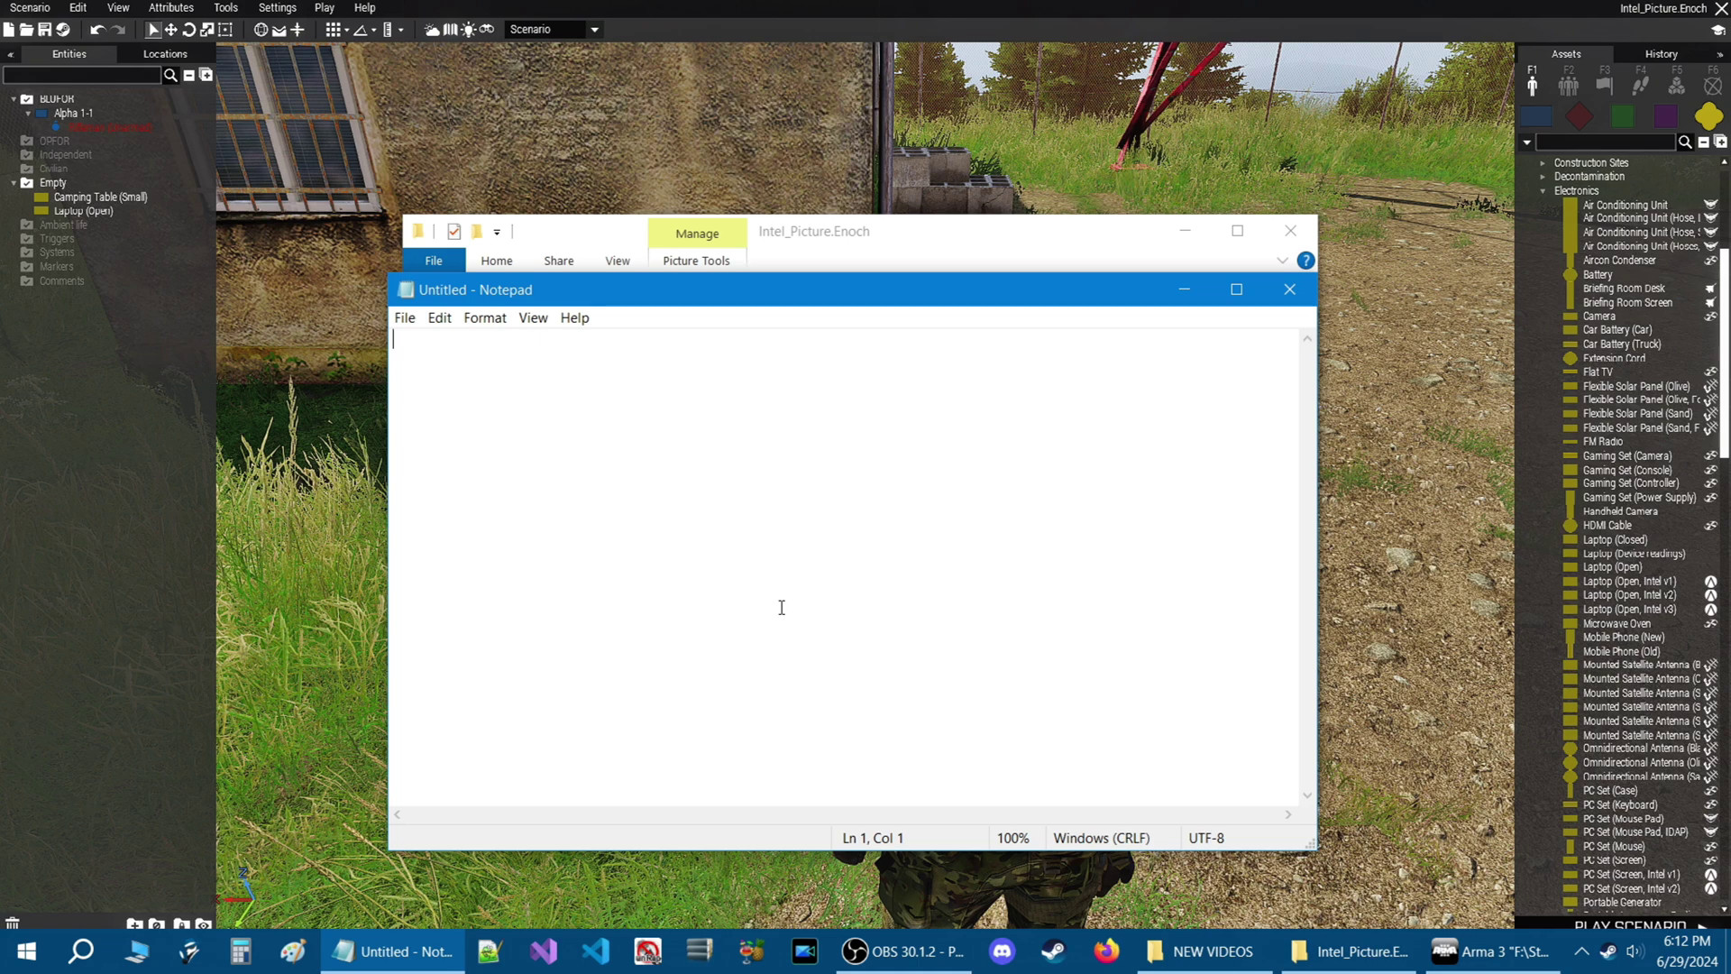
{"action": "key", "text": "Return"}
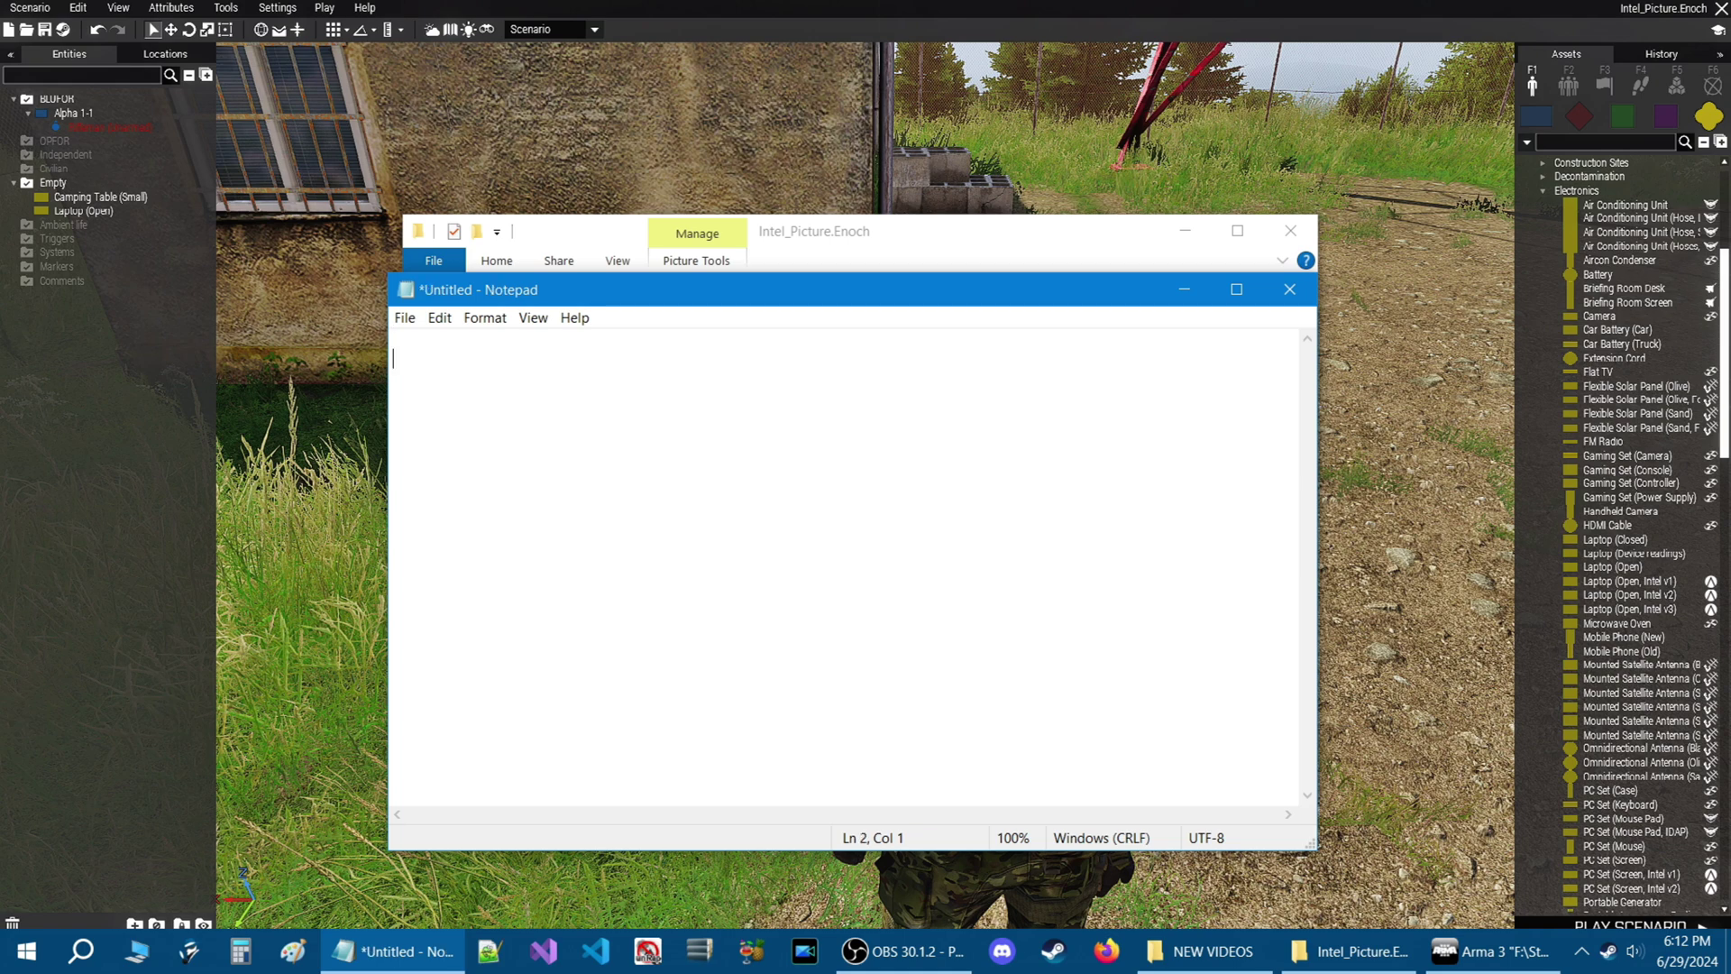
{"action": "type", "text": "["}
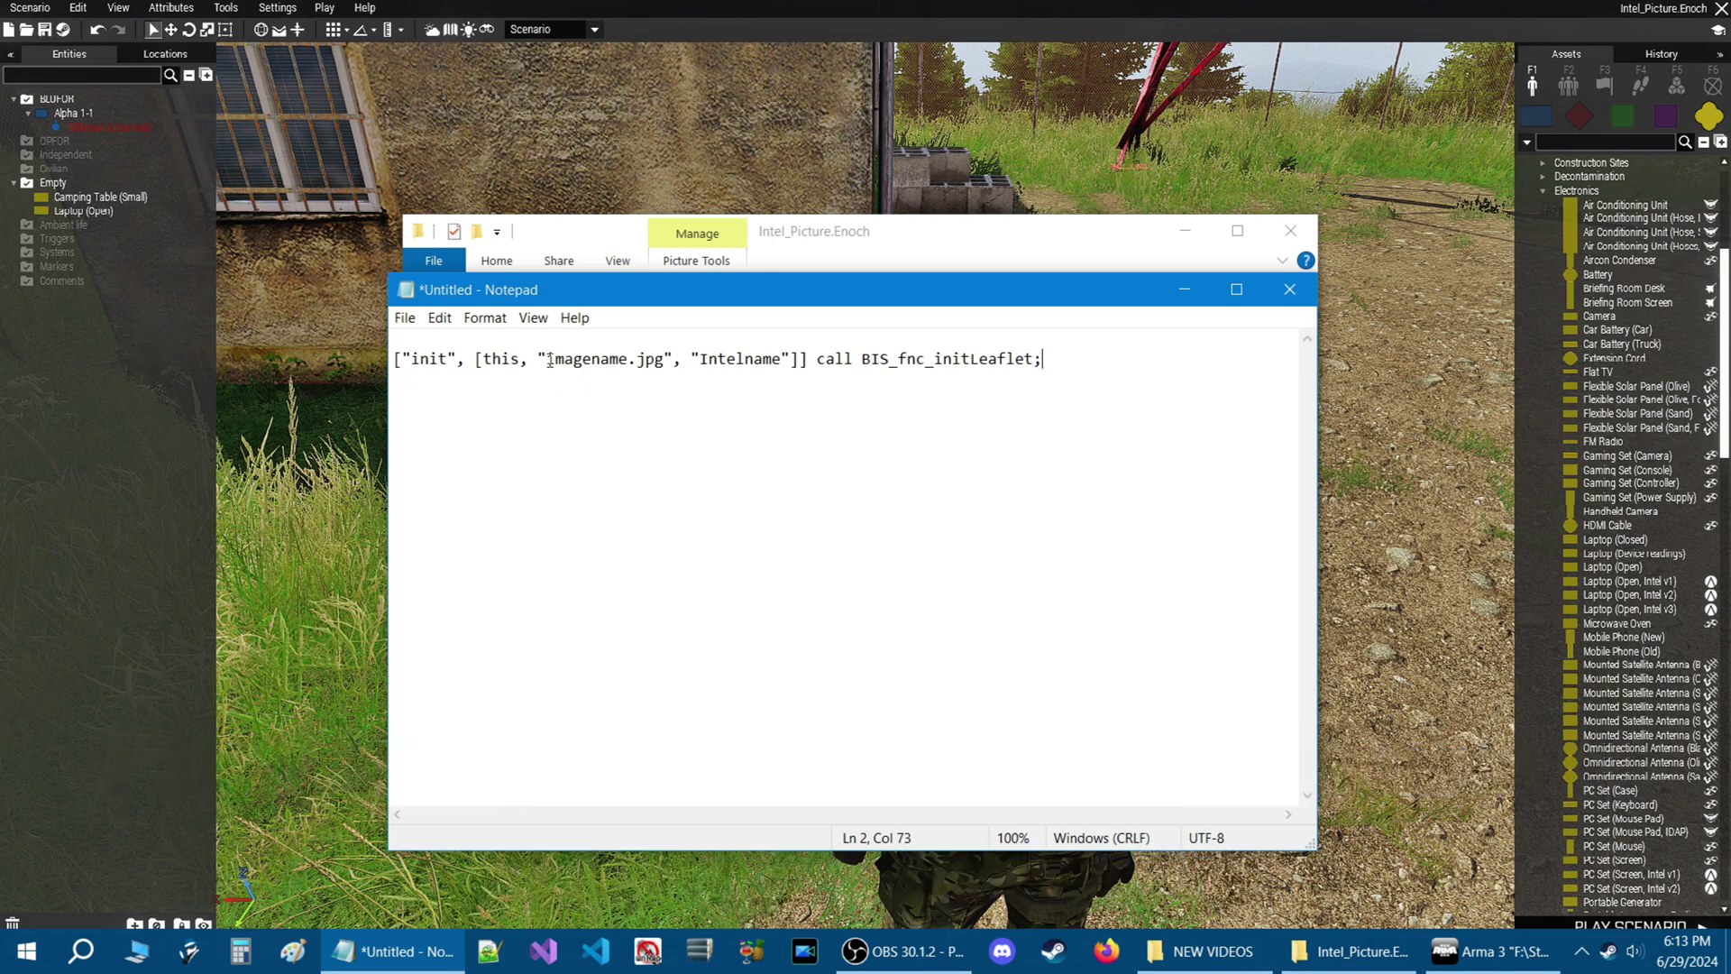
Step: Examine the image file name and intel name arguments in the initLeaflet line
{"action": "left_click_drag", "start_coordinate": [549, 359], "coordinate": [764, 365]}
{"action": "left_click_drag", "start_coordinate": [547, 360], "coordinate": [628, 361]}
{"action": "key", "text": "Left"}
{"action": "left_click_drag", "start_coordinate": [550, 365], "coordinate": [667, 361]}
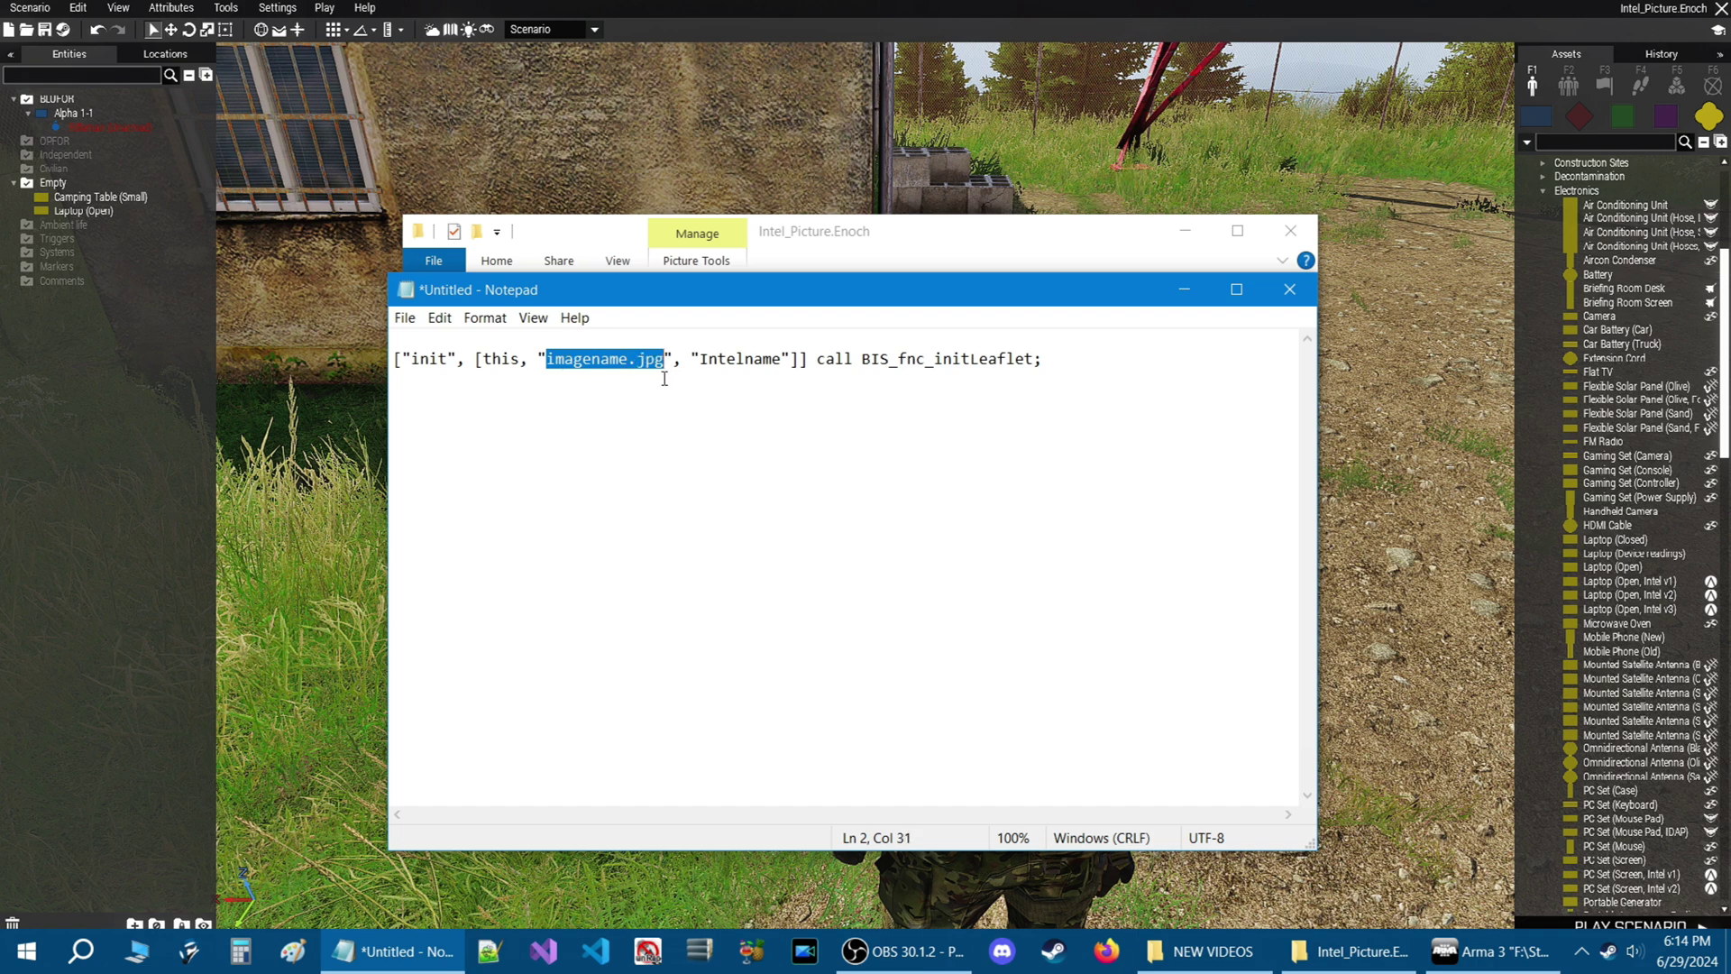
{"action": "left_click", "coordinate": [743, 406]}
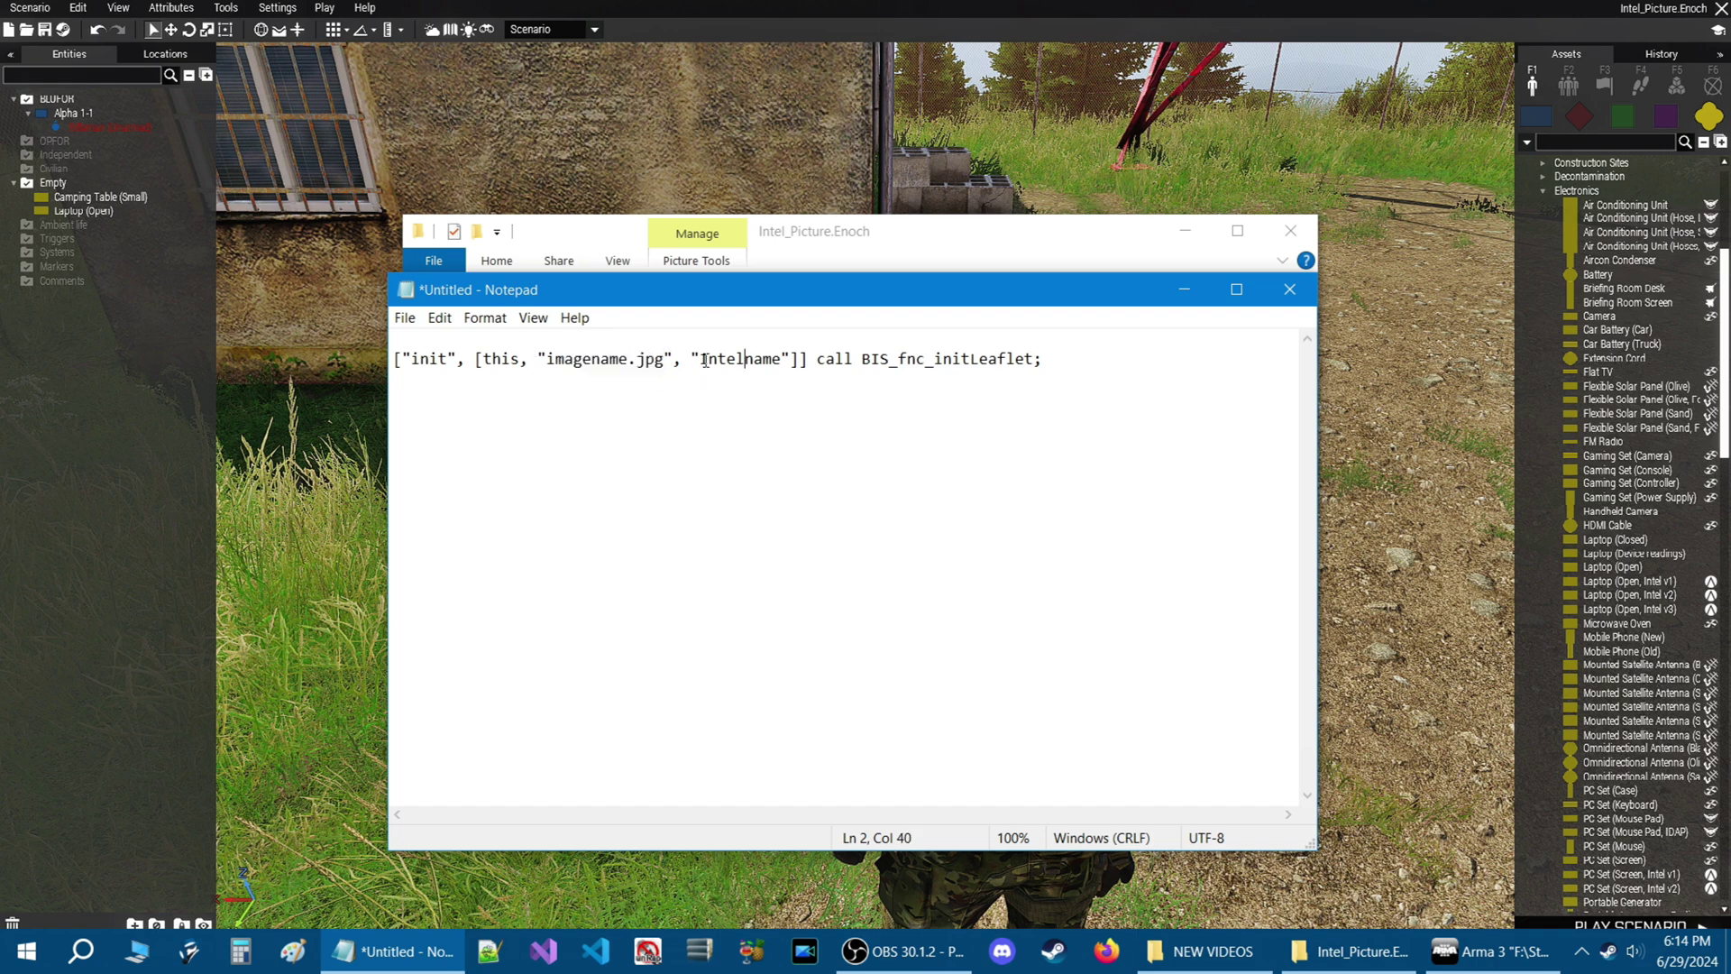
{"action": "left_click_drag", "start_coordinate": [702, 361], "coordinate": [765, 403]}
{"action": "left_click", "coordinate": [766, 403]}
Step: Copy the whole initLeaflet line from Notepad into the Init field of the Laptop (Open) on the camping table in Arma 3
{"action": "left_click_drag", "start_coordinate": [395, 360], "coordinate": [1047, 380]}
{"action": "key", "text": "ctrl+c"}
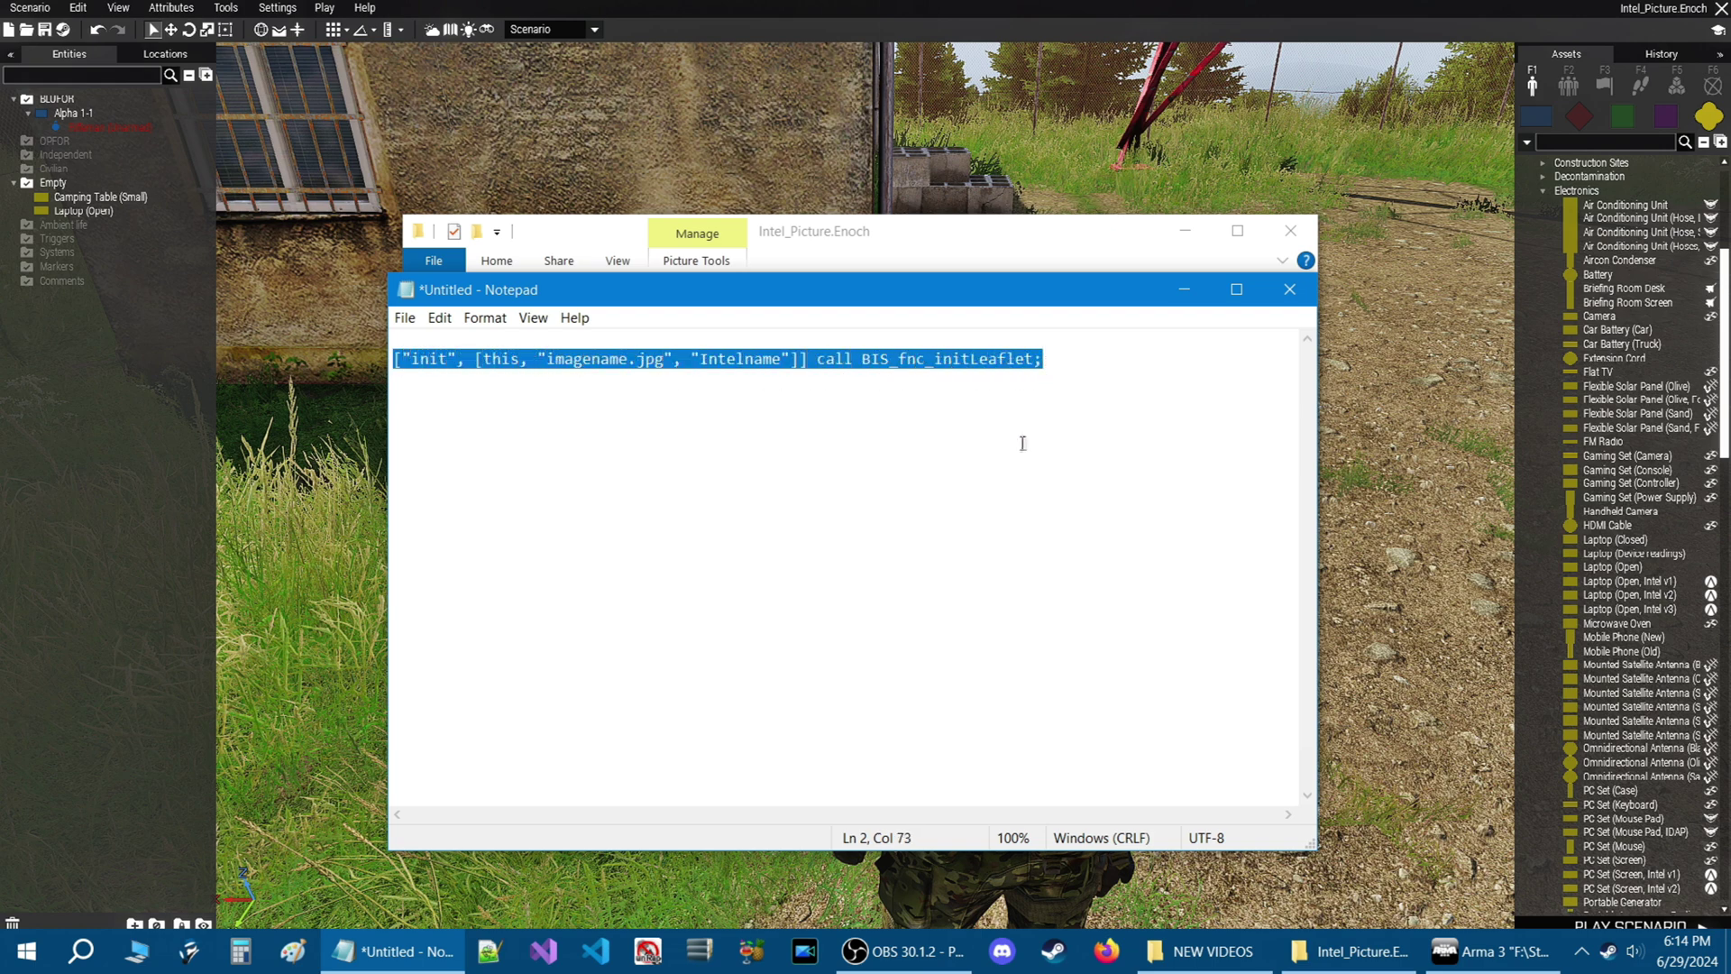
{"action": "left_click", "coordinate": [757, 503]}
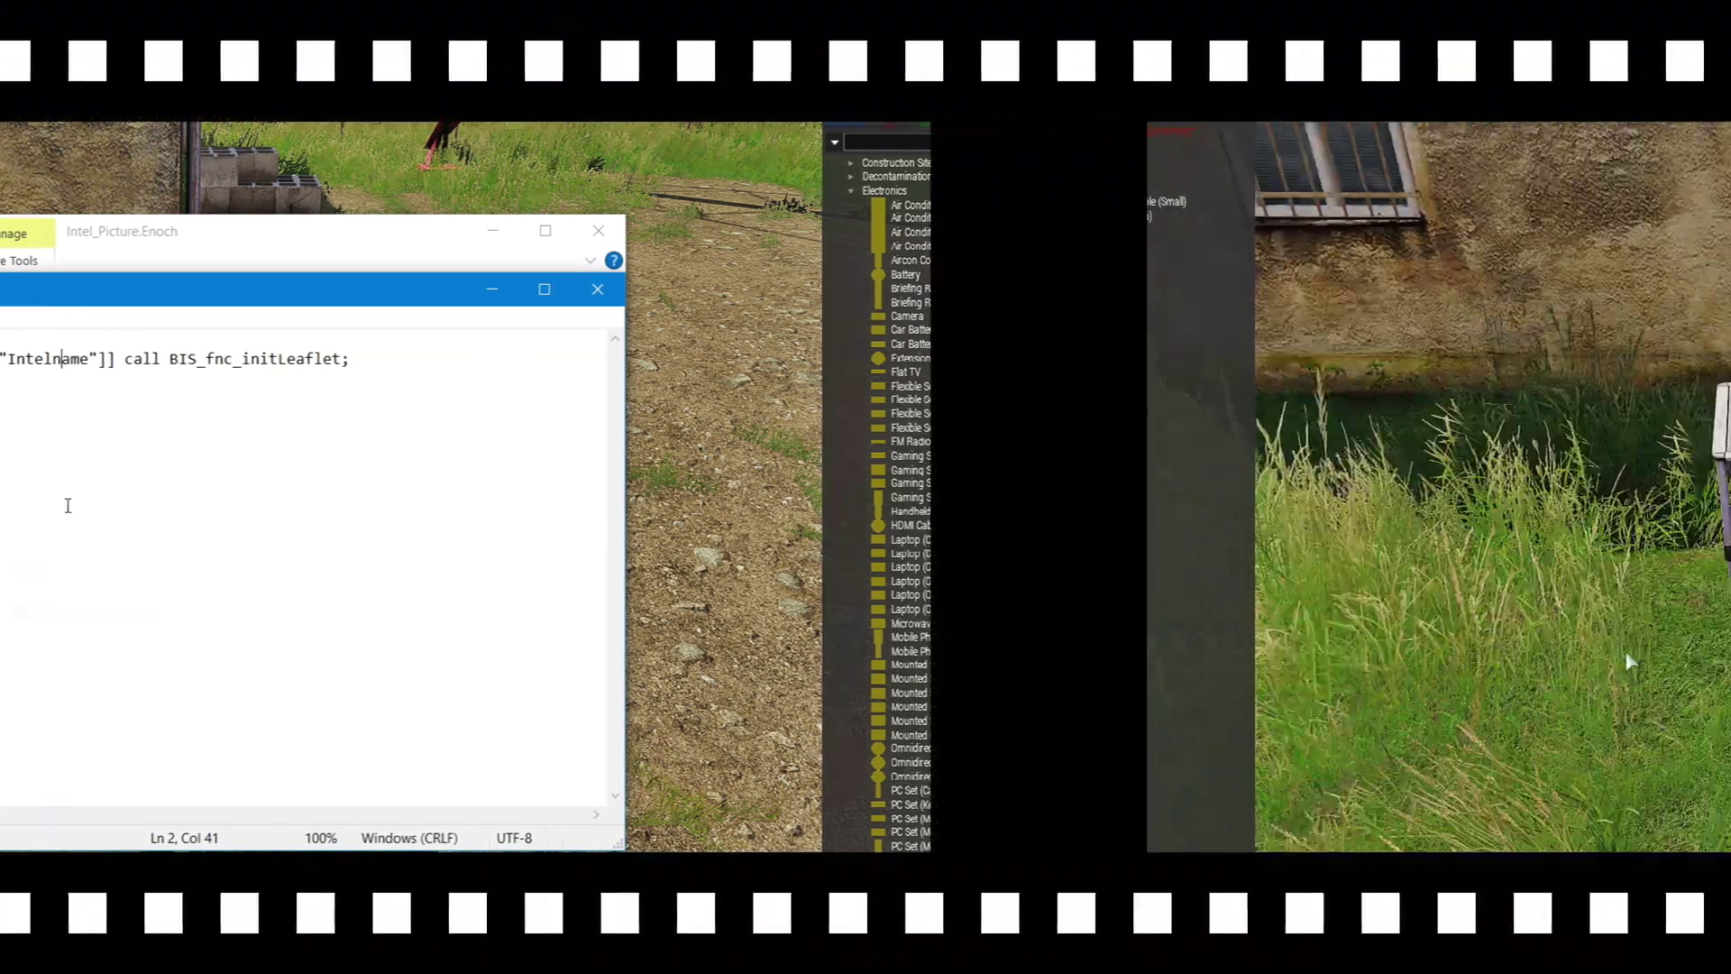
{"action": "scroll", "coordinate": [791, 800], "scroll_direction": "up", "scroll_amount": 5}
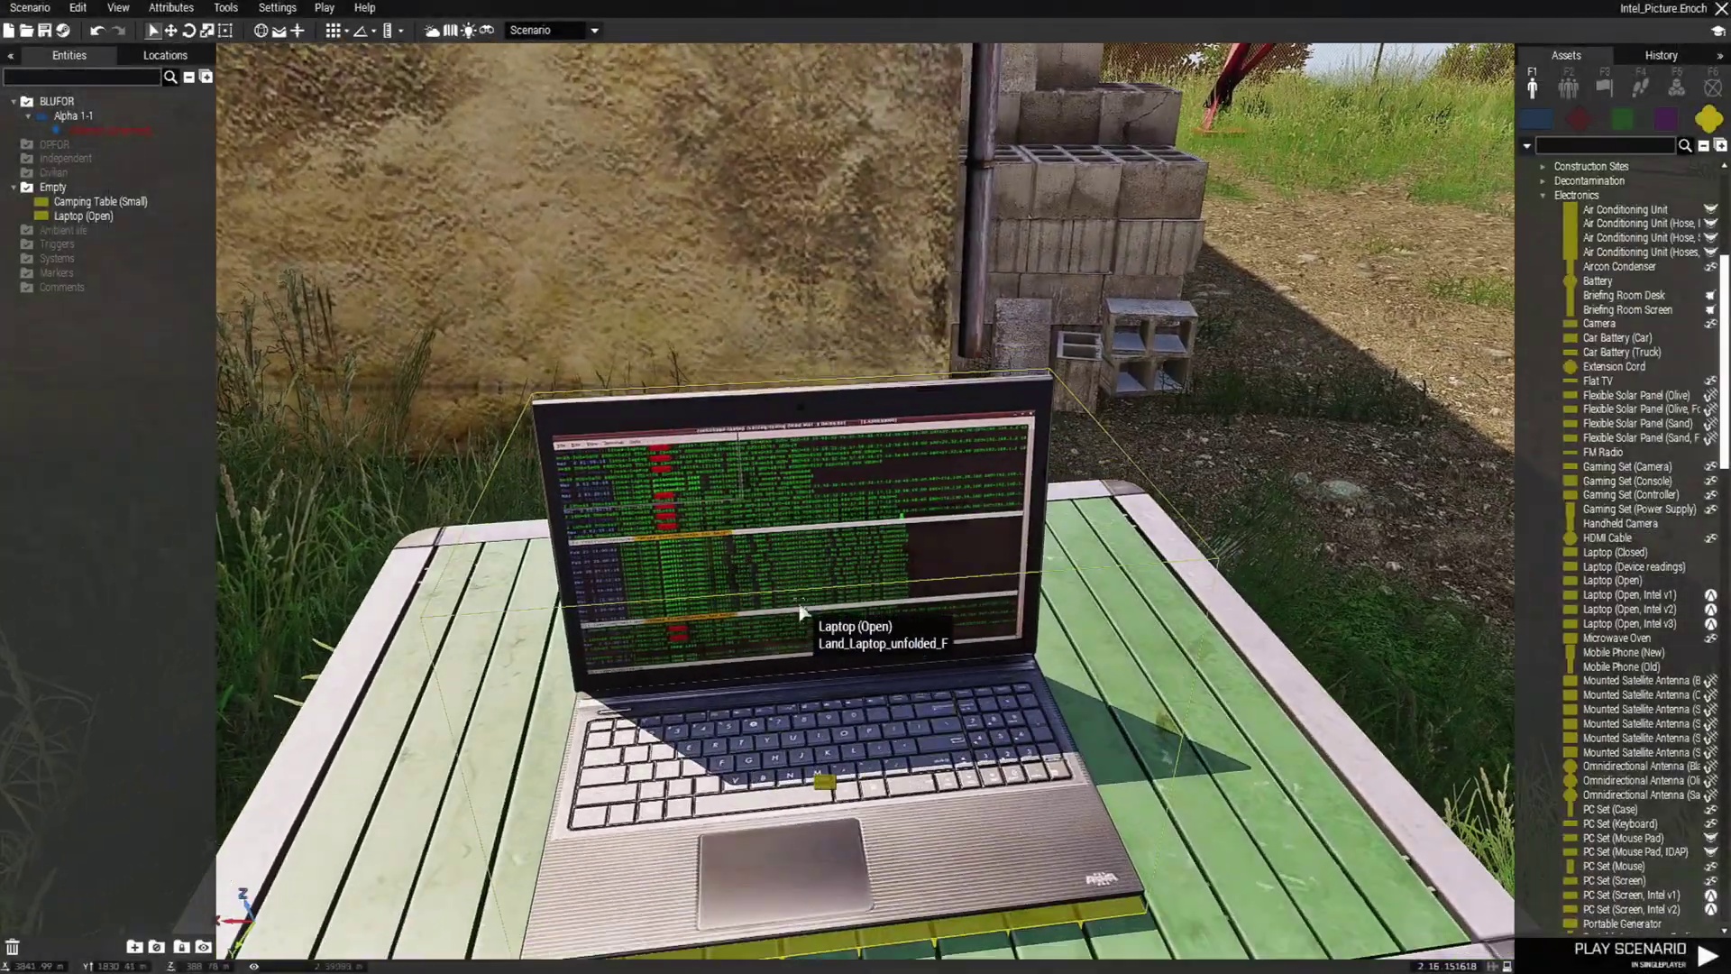
{"action": "double_click", "coordinate": [801, 613]}
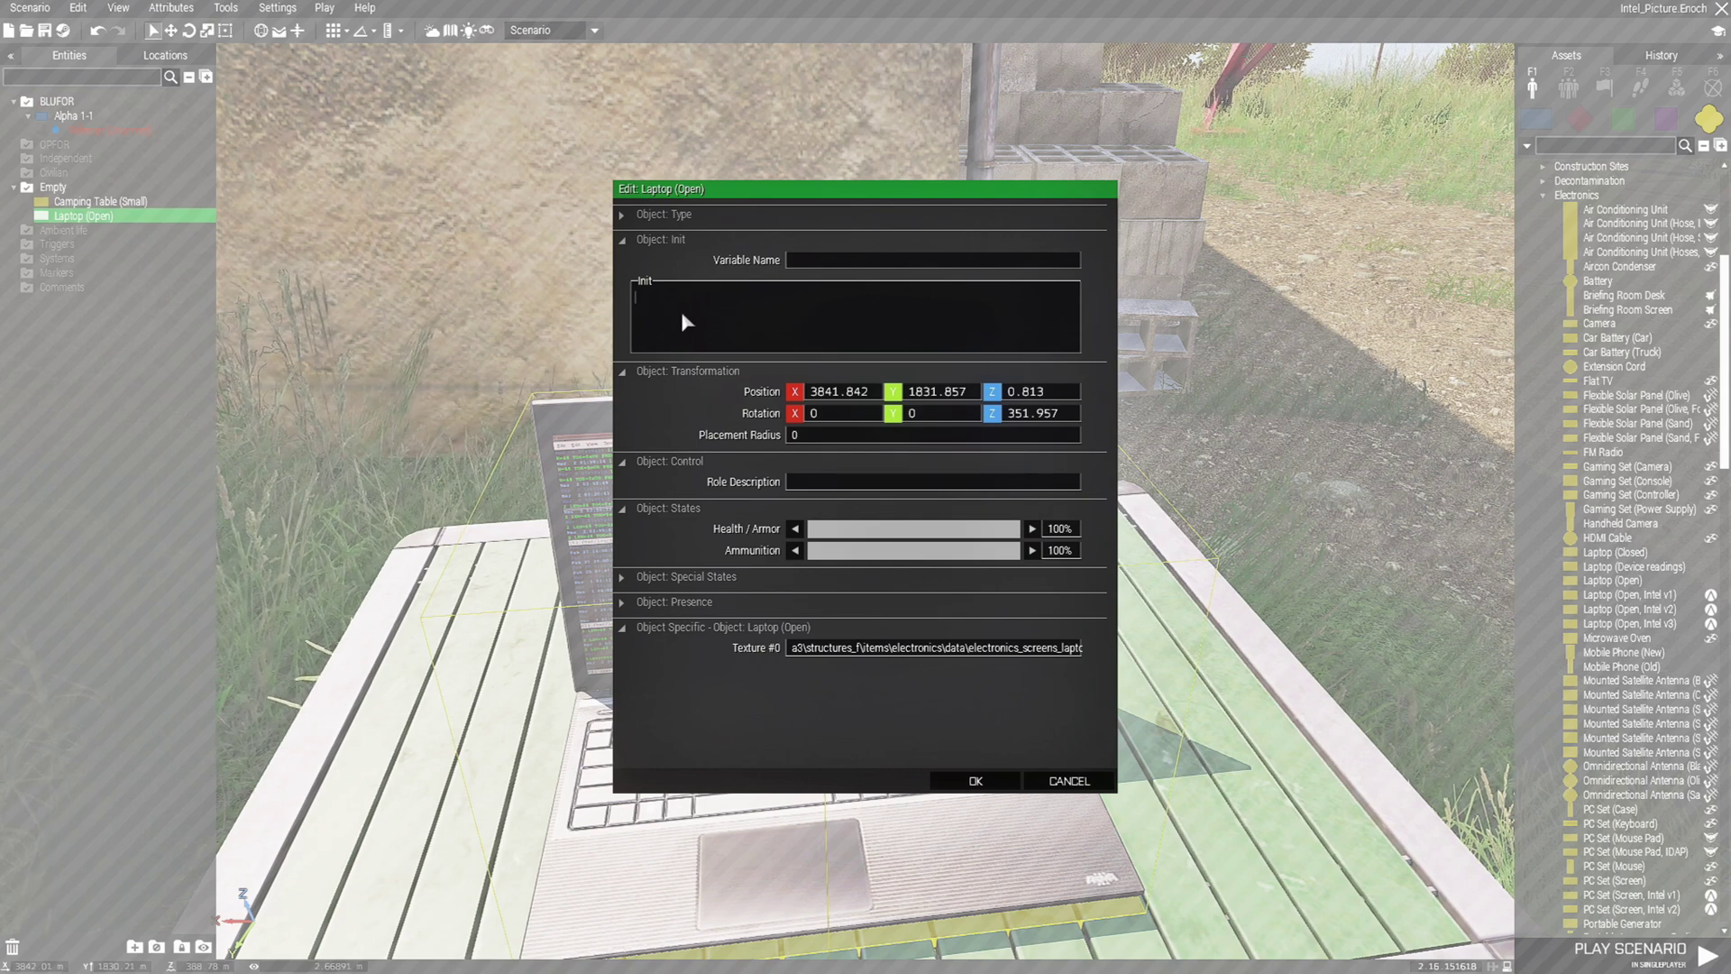
{"action": "key", "text": "ctrl+v"}
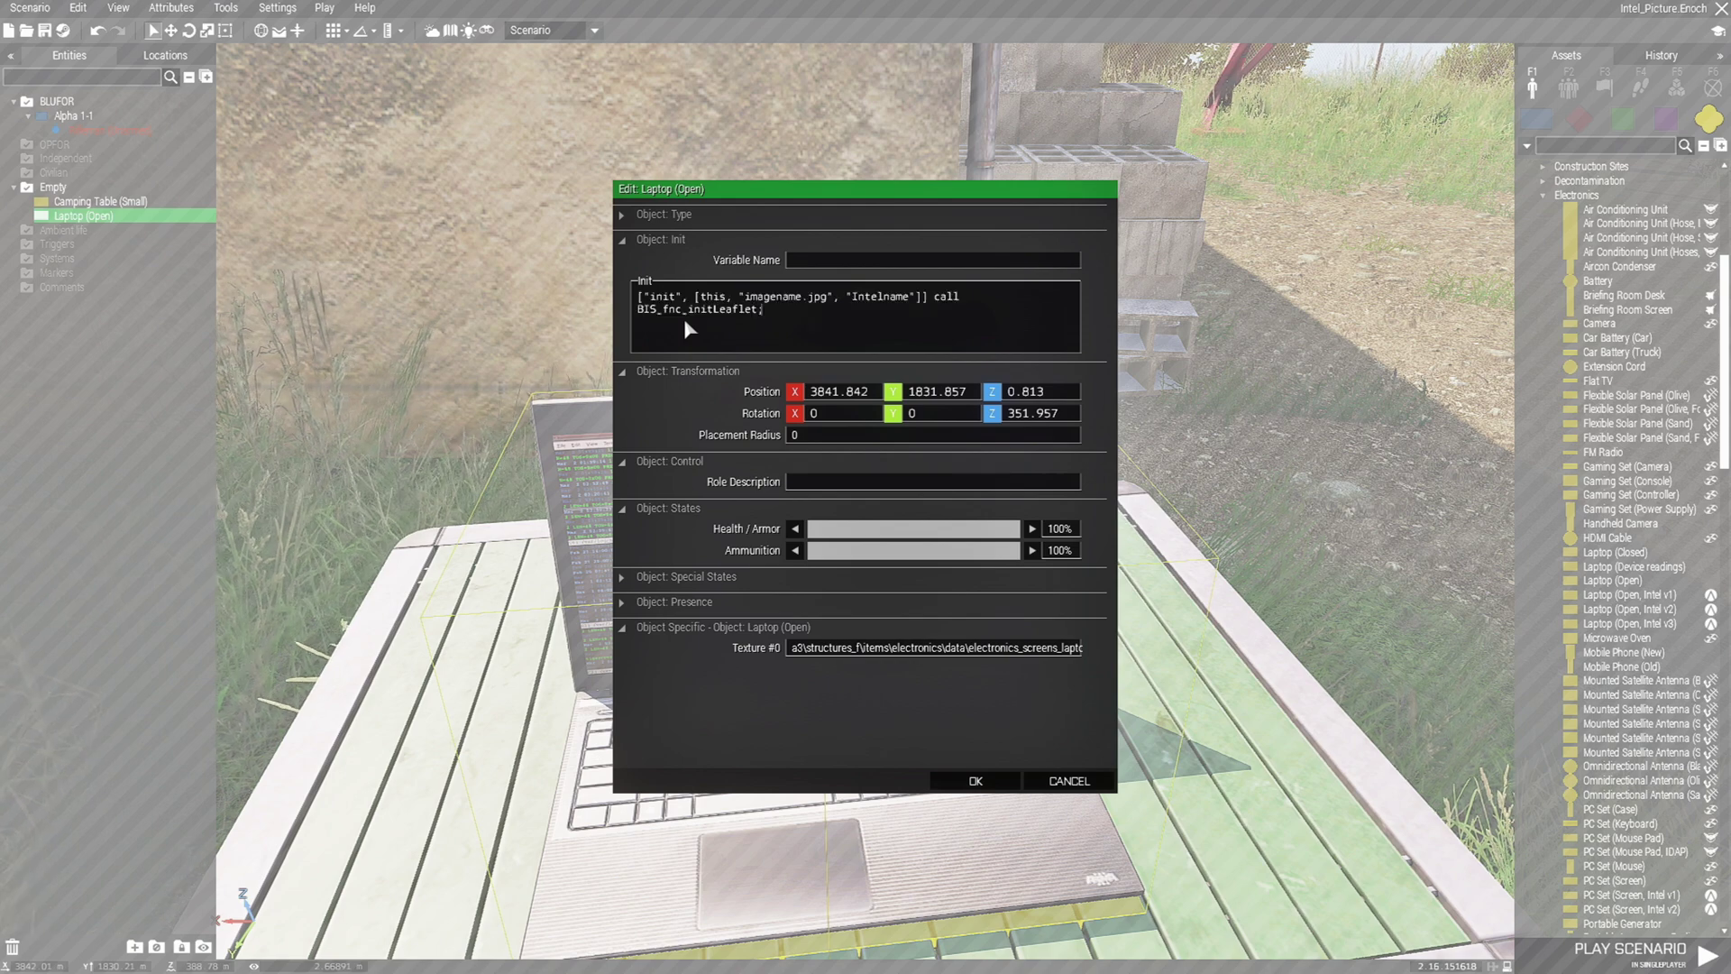